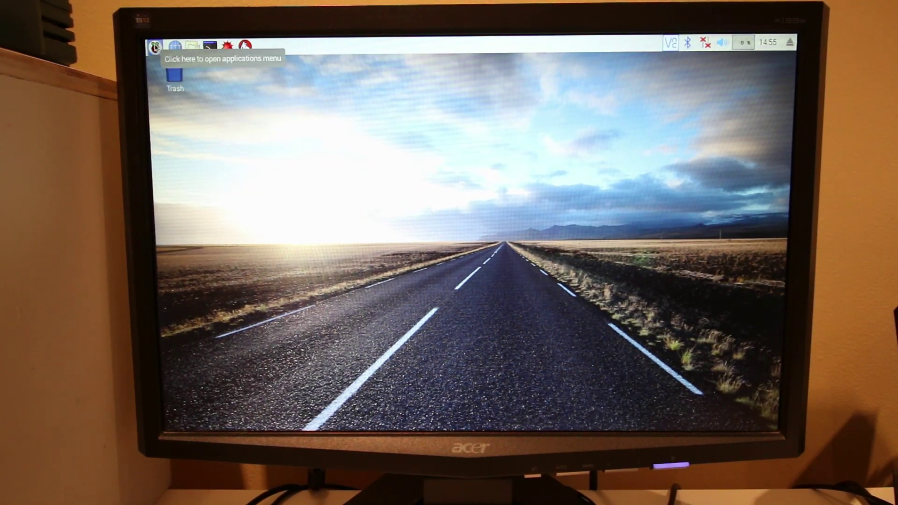
Step: Browse the Programming and Accessories categories of the Raspberry Pi applications menu
left_click(155, 47)
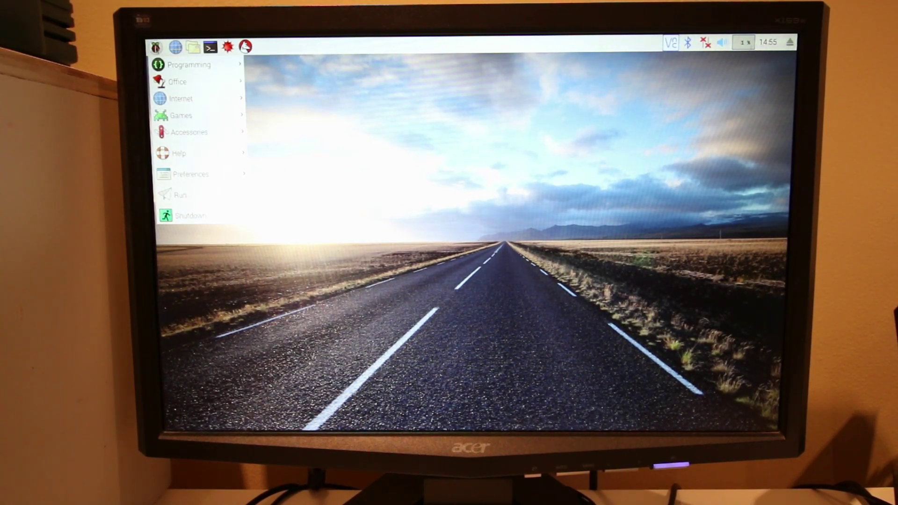
mouse_move(186, 70)
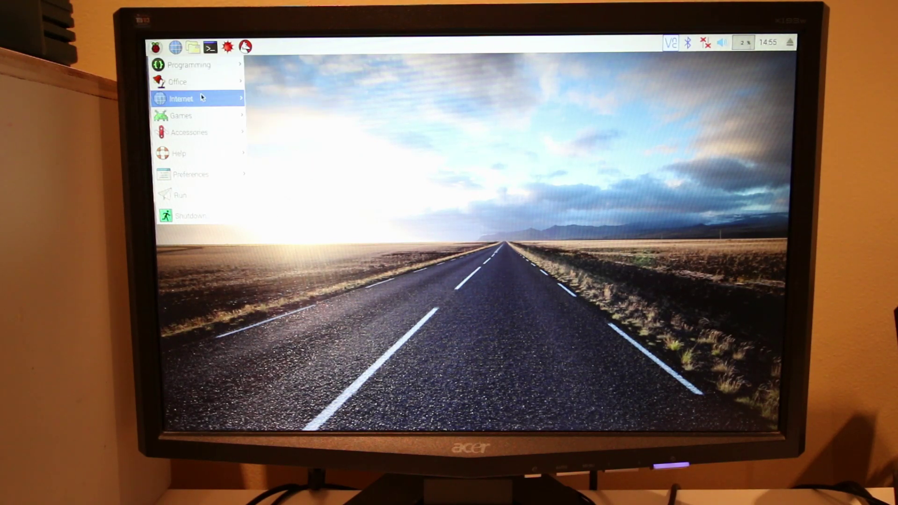
mouse_move(204, 135)
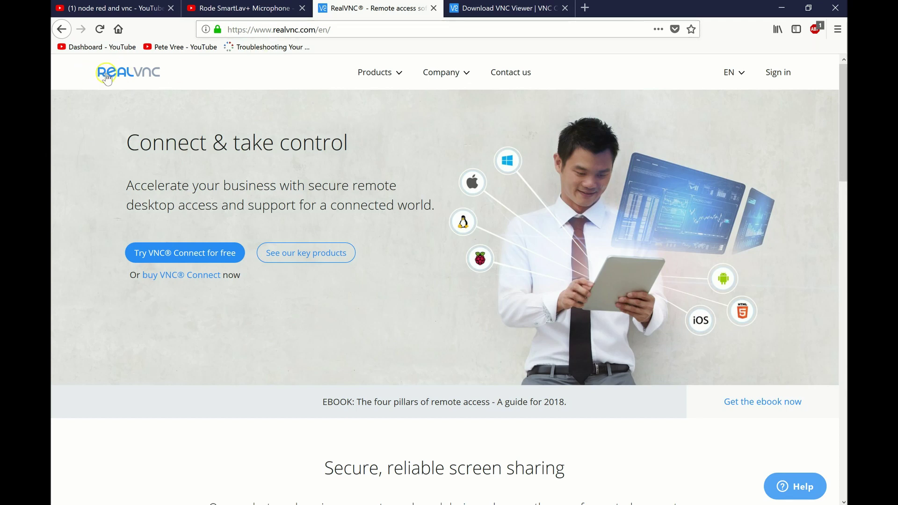
Step: Go to the VNC Connect for Raspberry Pi page and scroll to its Get started section
left_click(402, 75)
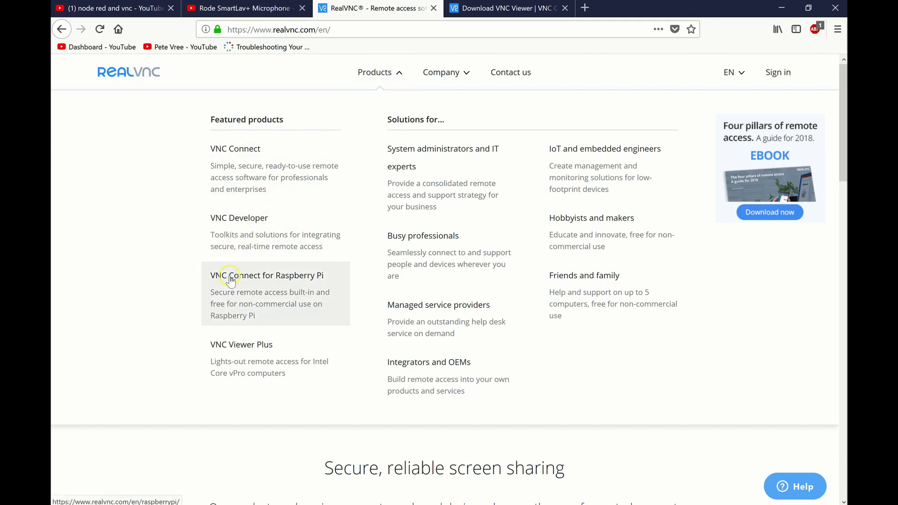
left_click(298, 281)
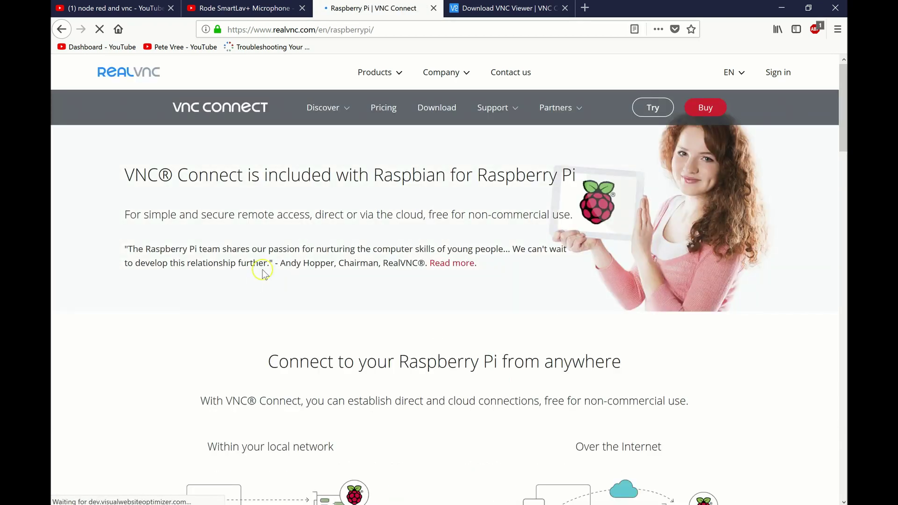
scroll(353, 203, "down", 10)
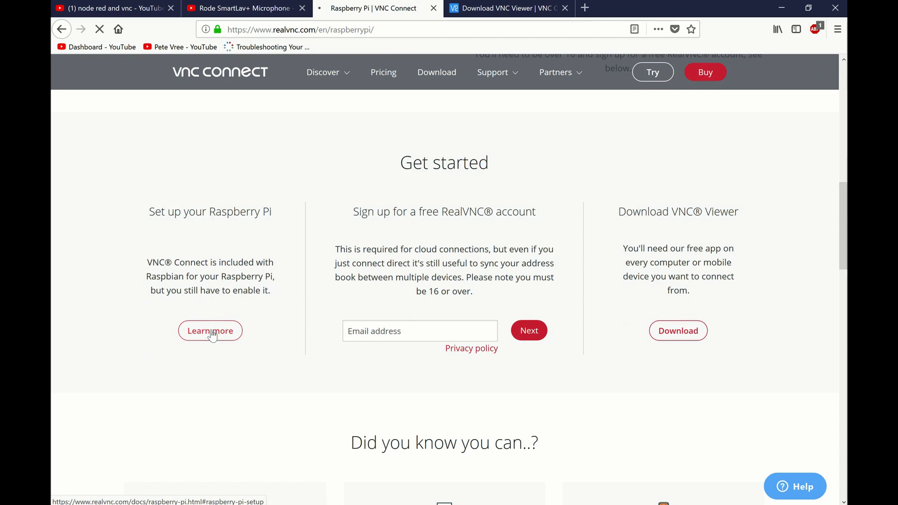
Step: View the Raspberry Pi setup documentation, then go back to the Get started page
left_click(212, 332)
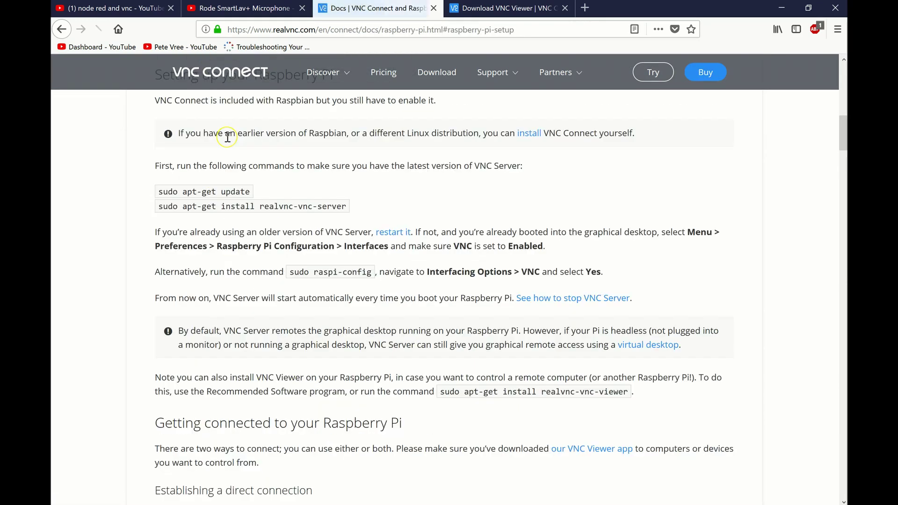
left_click(61, 29)
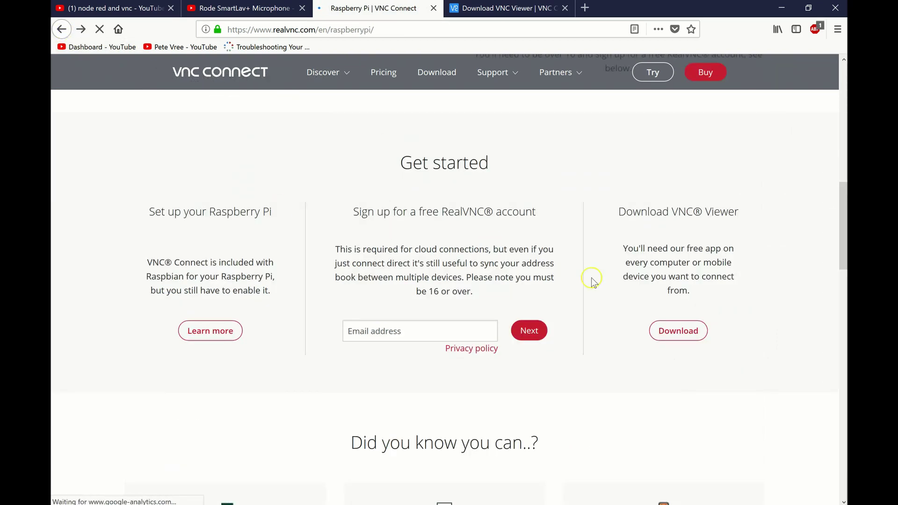
left_click(678, 336)
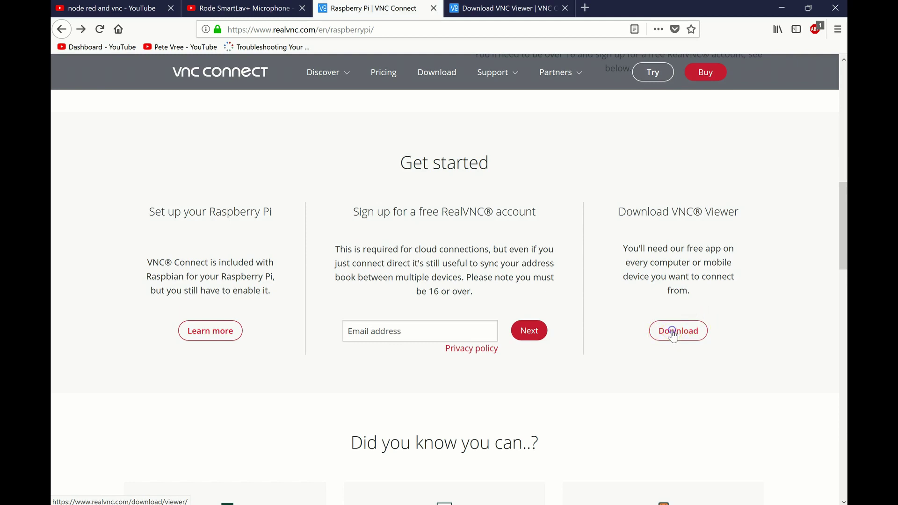
Step: Download the Windows VNC Viewer 6.18.907 installer and save the file to disk
left_click(672, 333)
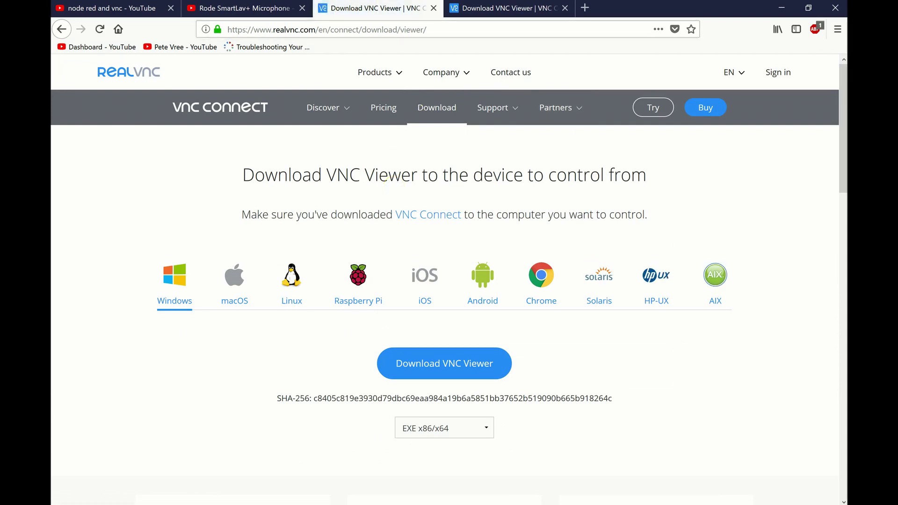
left_click(565, 8)
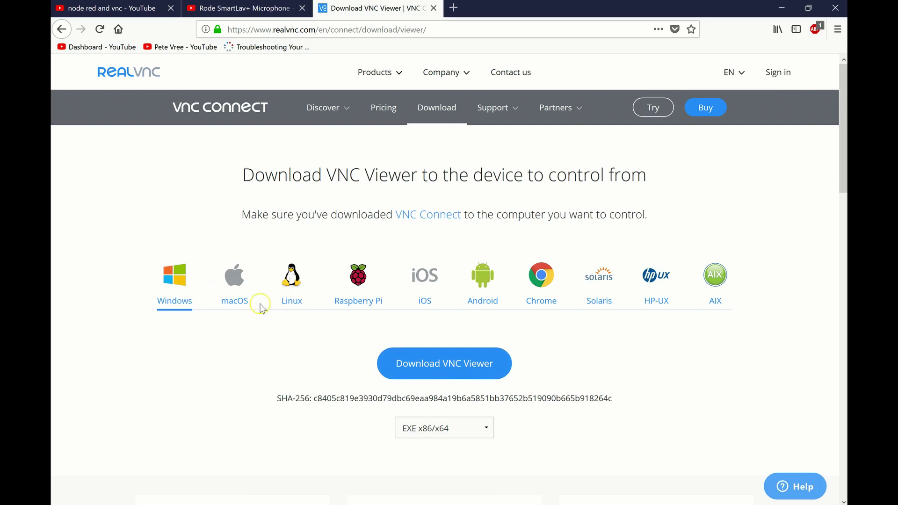
left_click(235, 292)
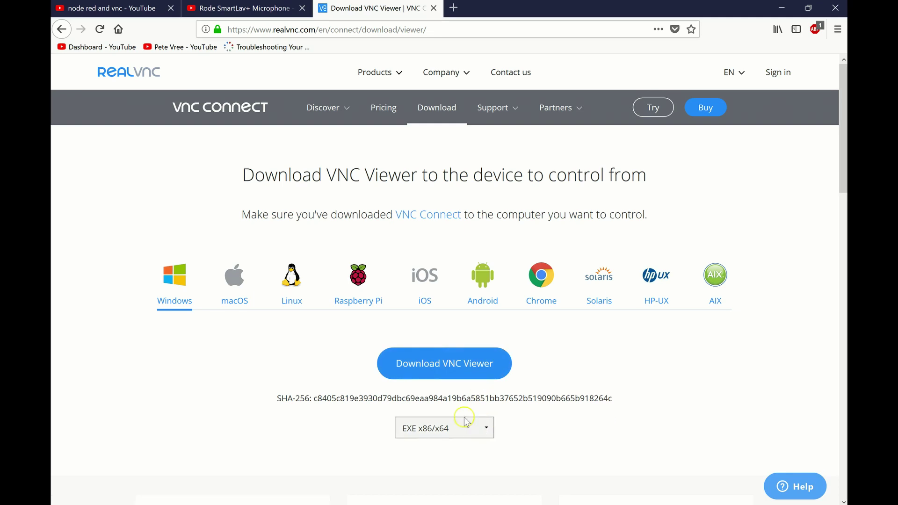
left_click(443, 366)
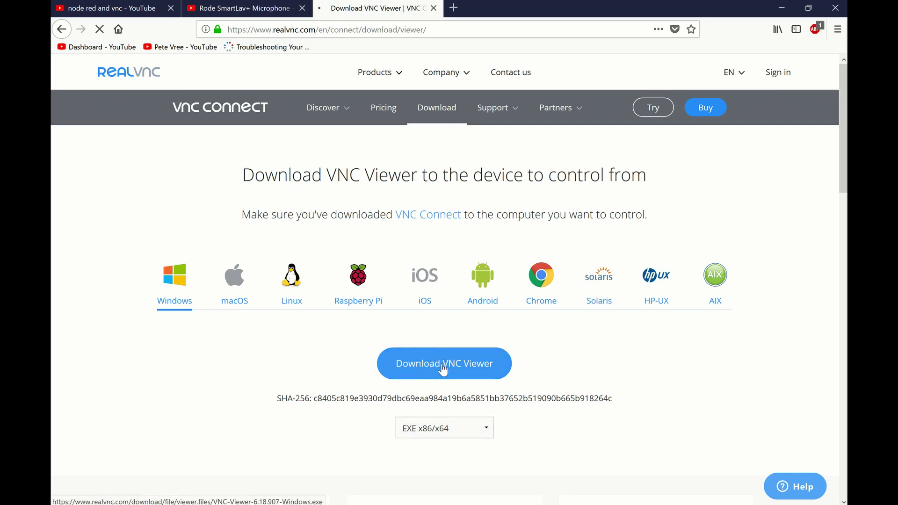
left_click(361, 127)
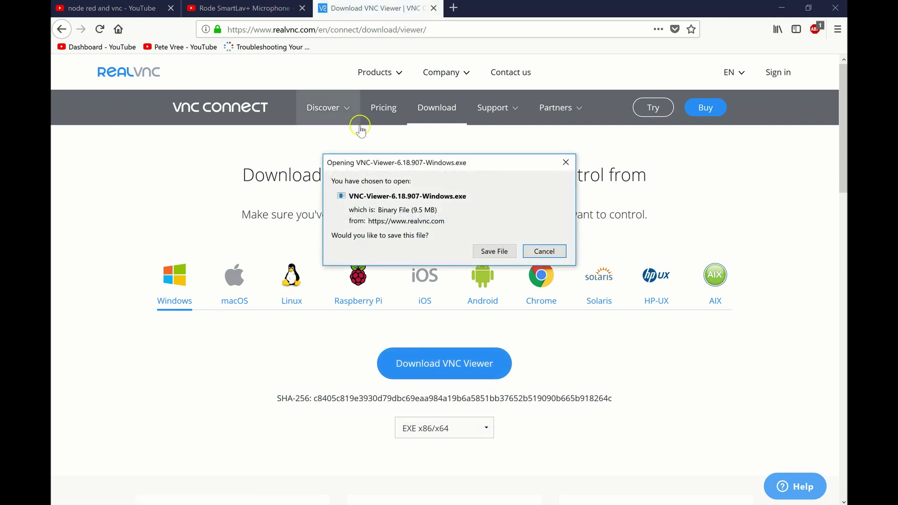
left_click(489, 253)
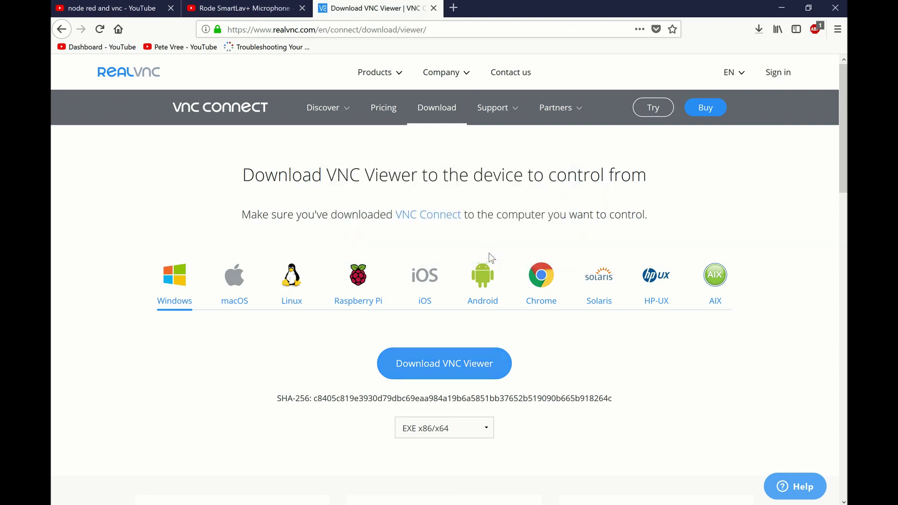
Step: Launch the downloaded installer from the downloads list, keeping English as the setup language
left_click(759, 30)
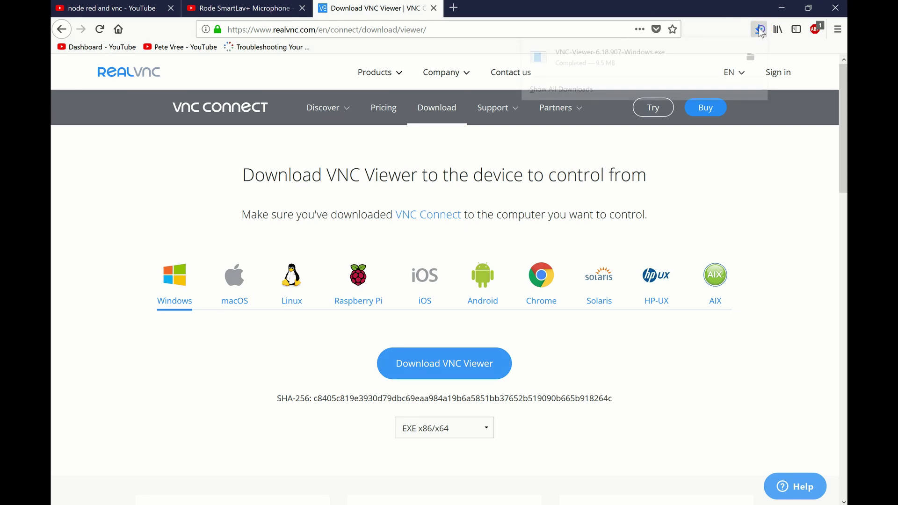
left_click(570, 64)
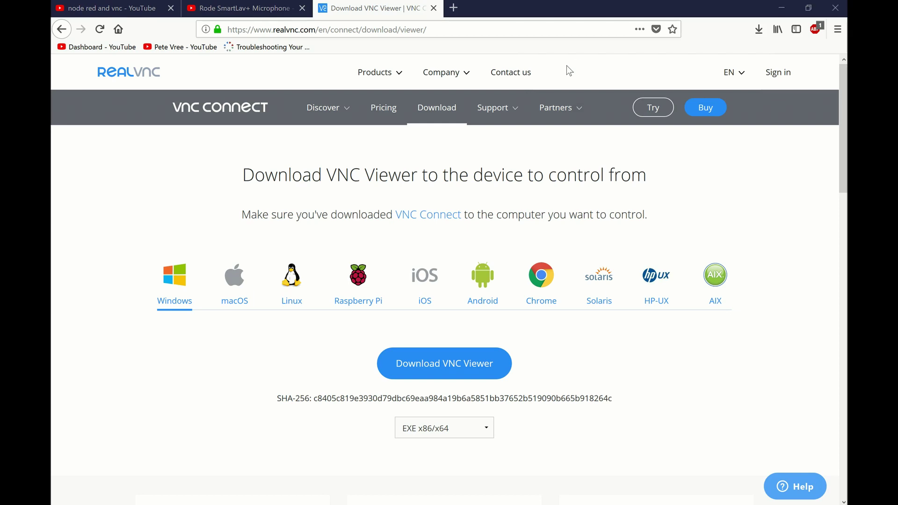
left_click(488, 227)
left_click(459, 276)
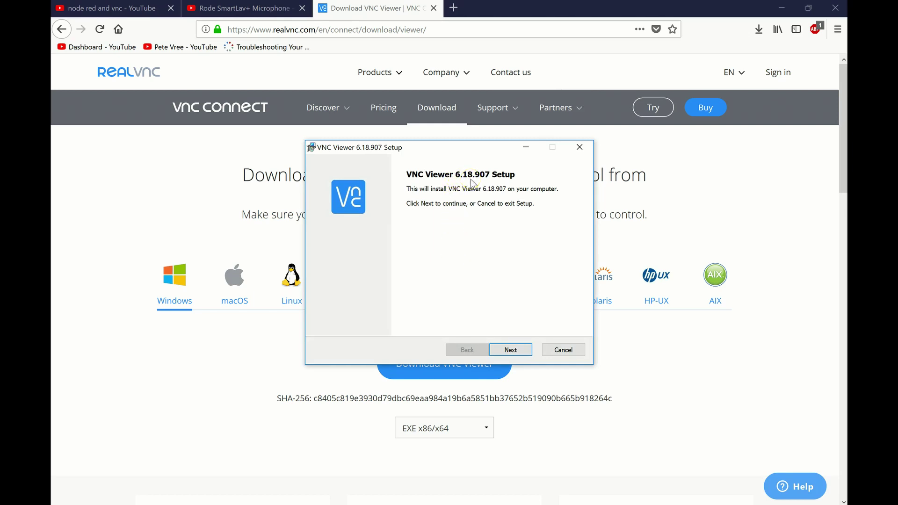
Step: Install VNC Viewer 6.18.907 with the license terms accepted and the default custom setup
left_click(512, 350)
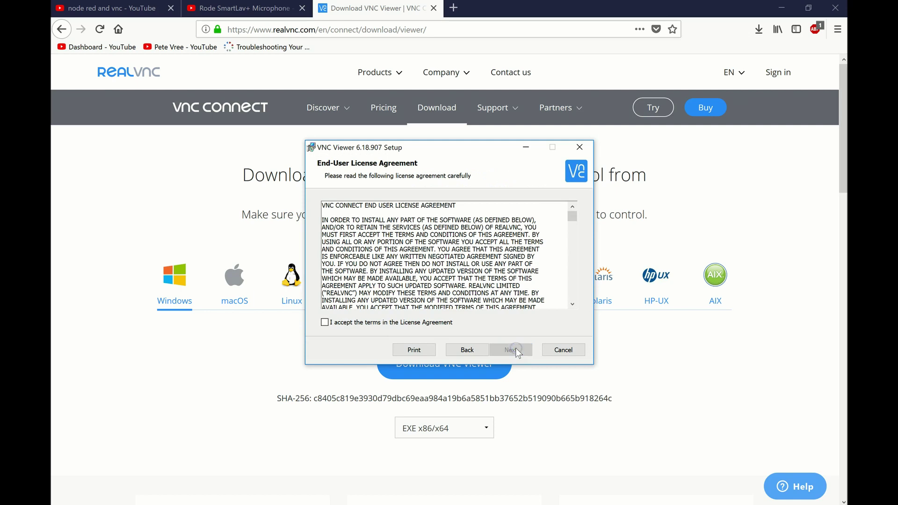
left_click(325, 322)
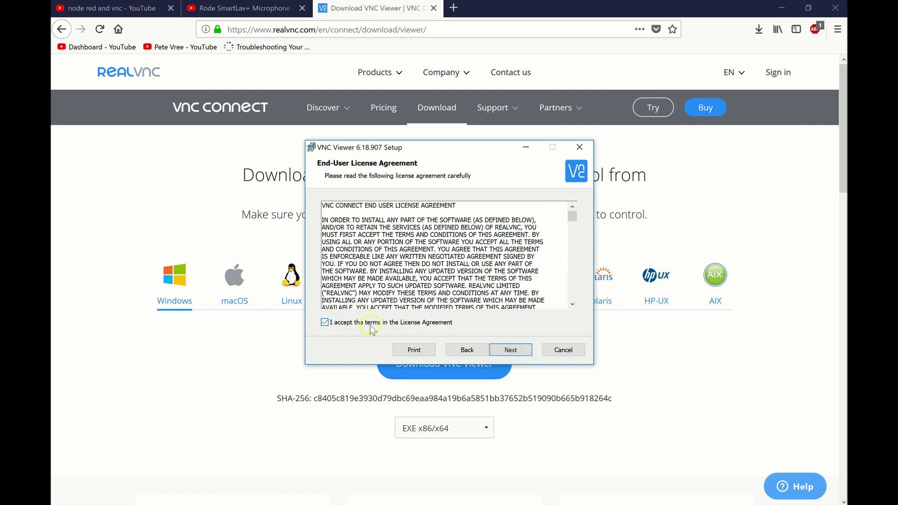
left_click(514, 352)
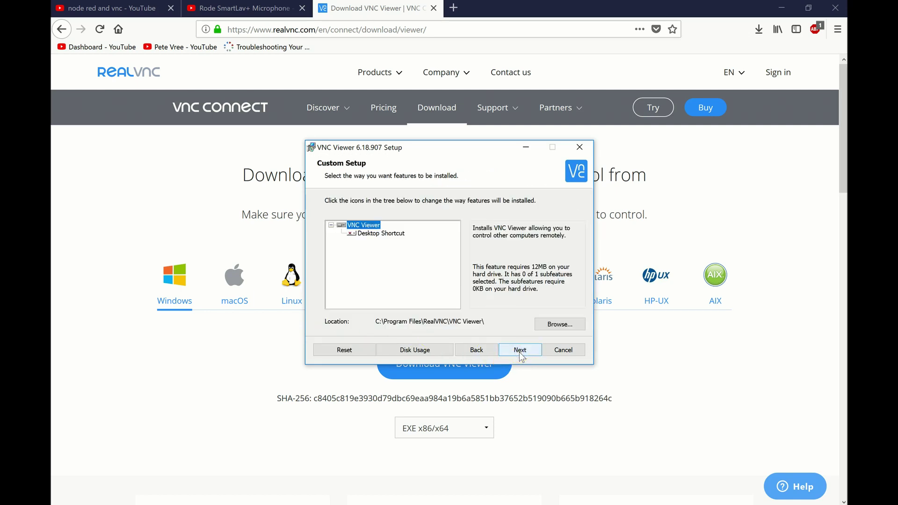
left_click(422, 259)
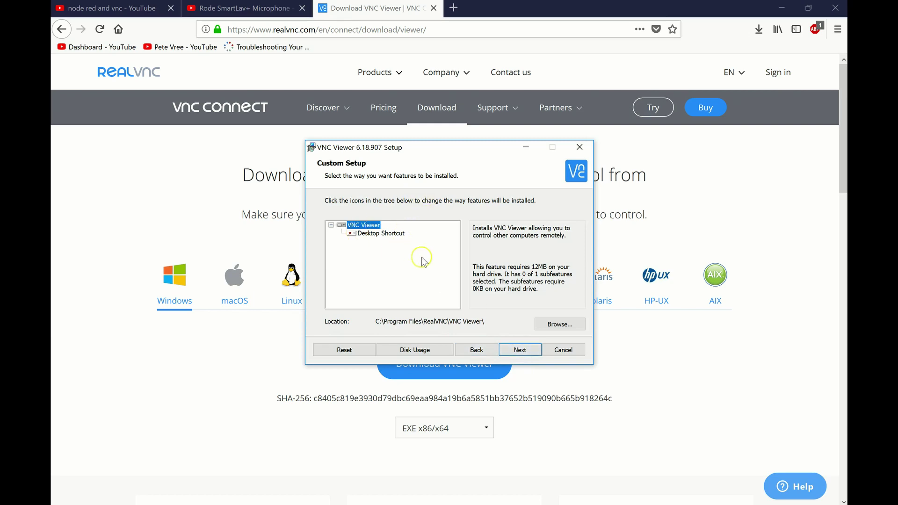
left_click(524, 351)
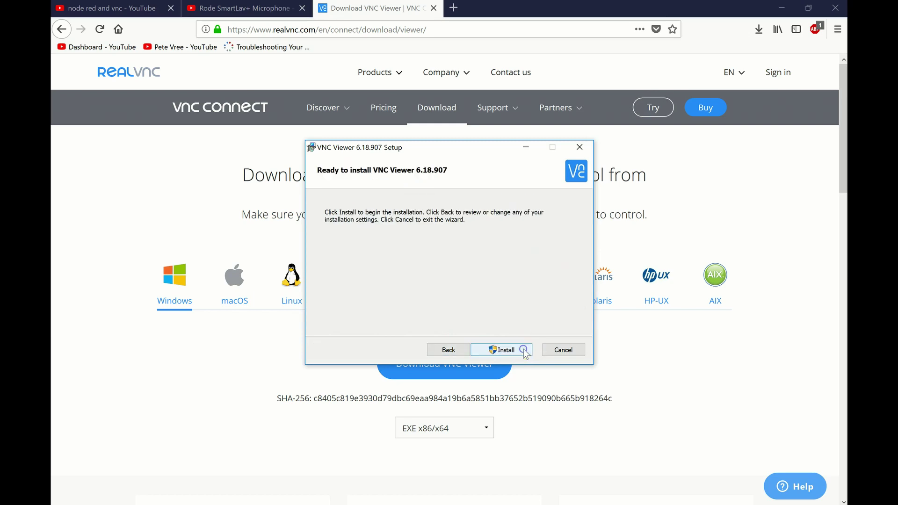
left_click(504, 349)
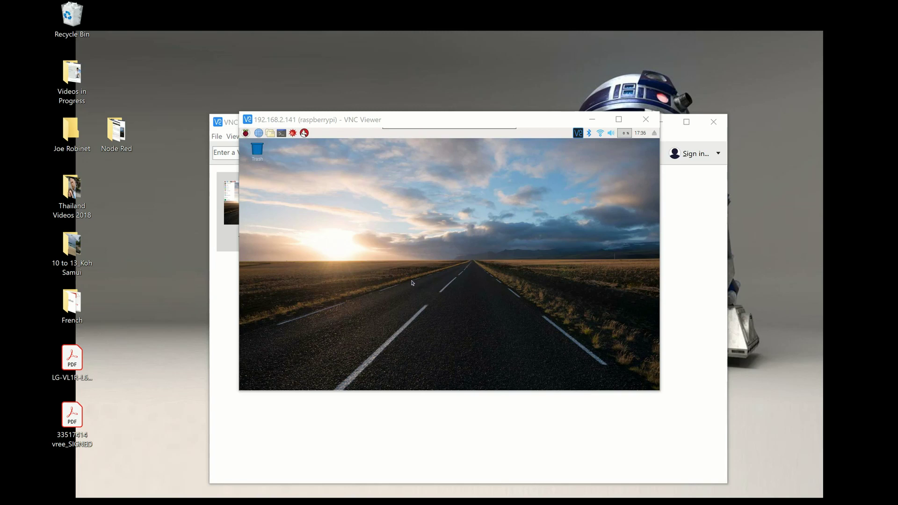
Step: Make the remote Raspberry Pi desktop fill the VNC Viewer screen
left_click(311, 232)
left_click(618, 119)
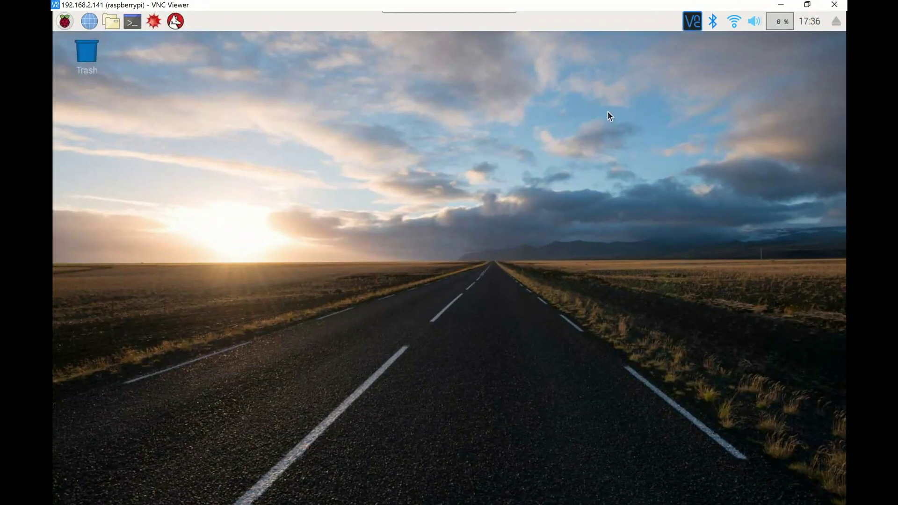
left_click(170, 6)
left_click(121, 116)
Step: Launch Terminal from the Pi's Accessories menu
left_click(66, 22)
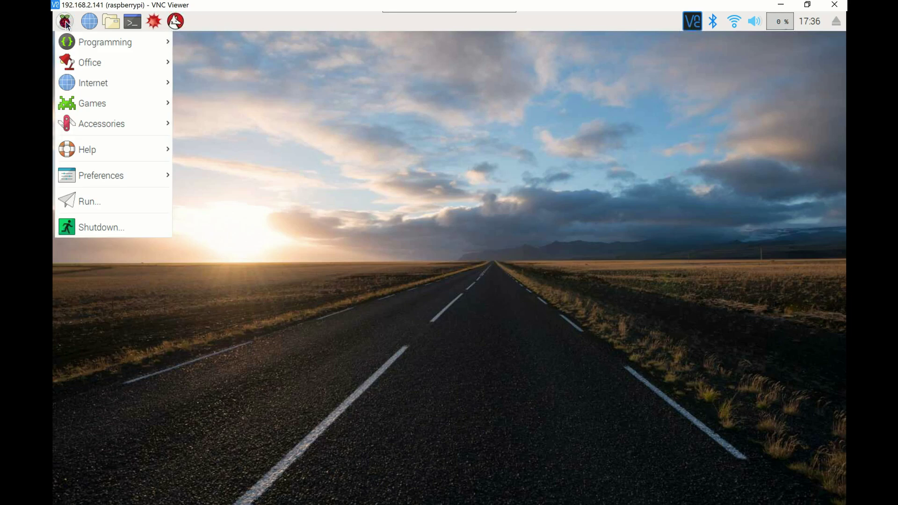
left_click(109, 129)
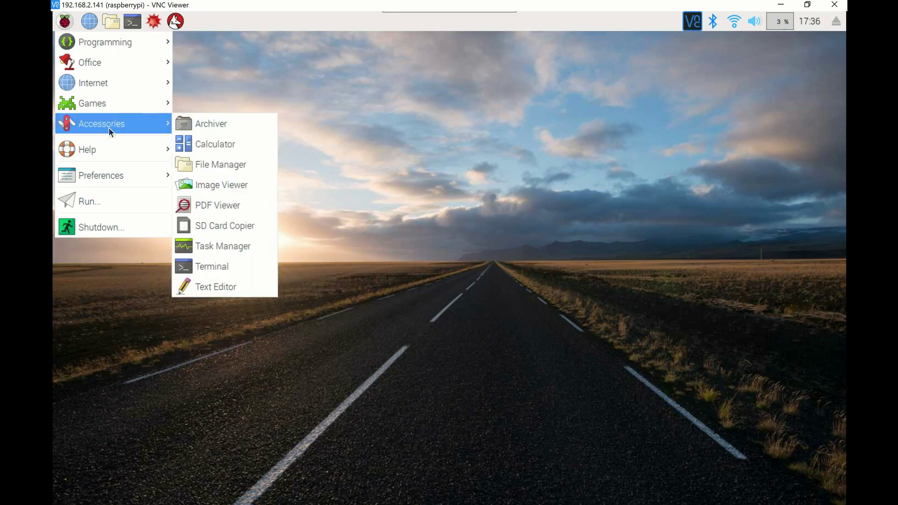
left_click(212, 270)
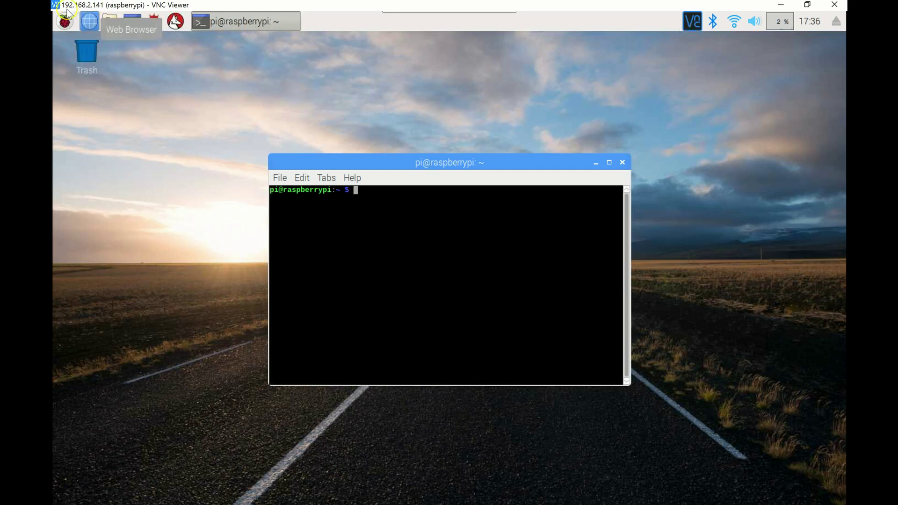
Step: Run ifconfig in the Pi's terminal to list its network interfaces
left_click(101, 9)
type("ifconfig")
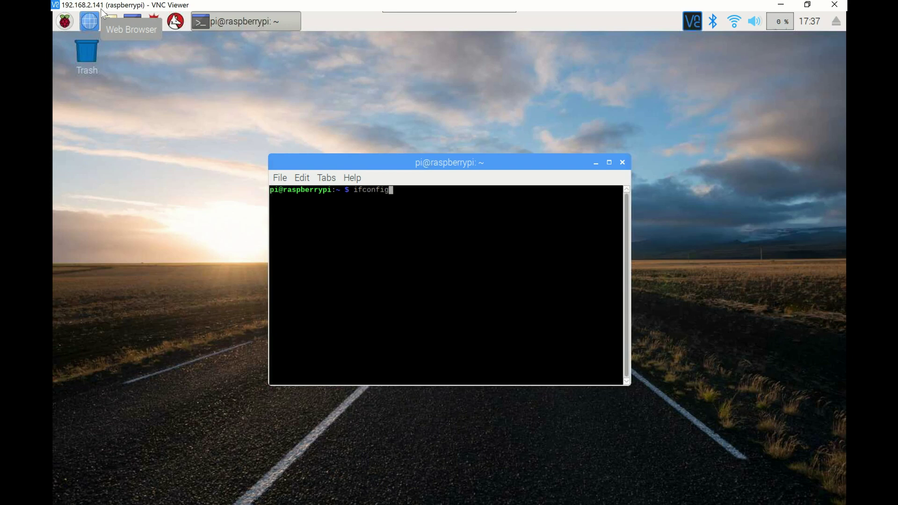
key("Return")
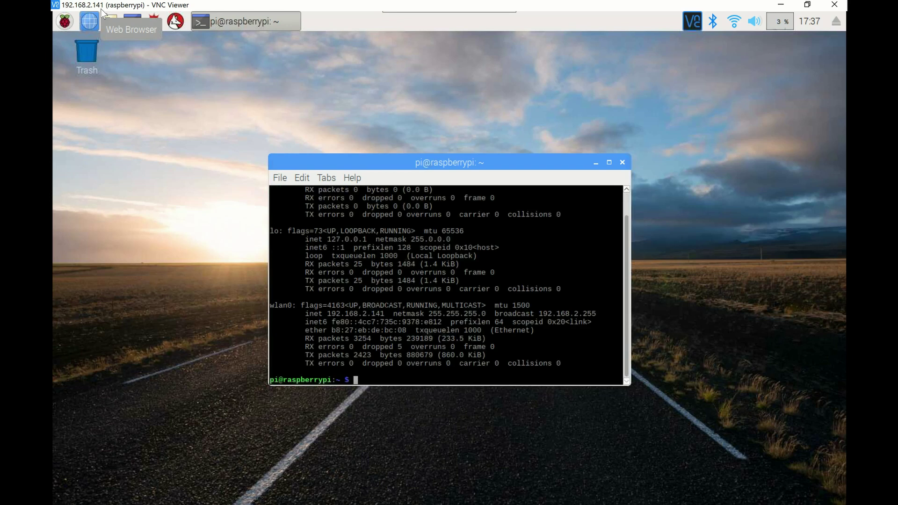
Step: Maximize the terminal and select wlan0's inet address 192.168.2.141
left_click(607, 162)
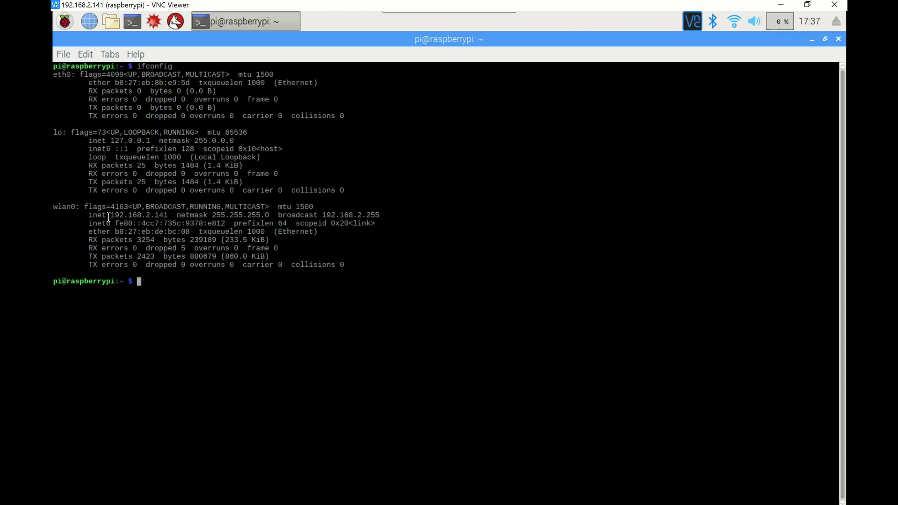
left_click(119, 77)
left_click(61, 211)
left_click_drag(111, 216, 168, 215)
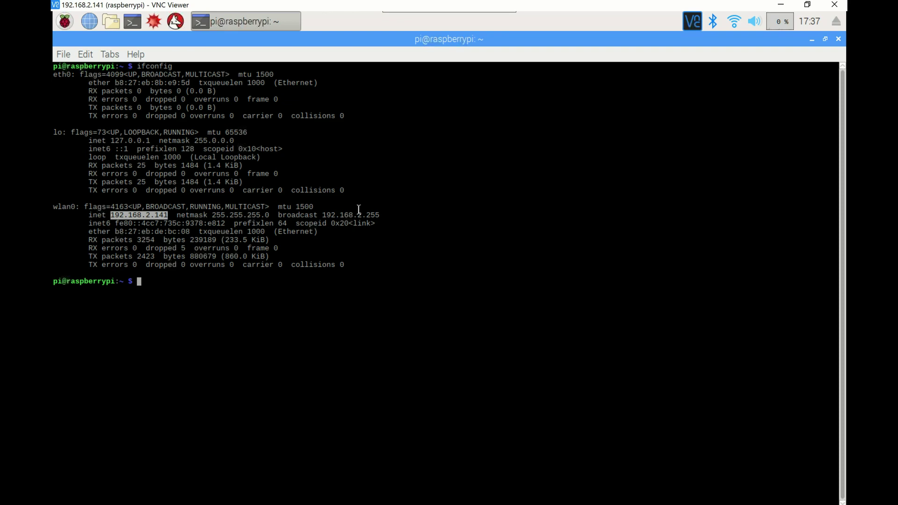
Step: Enter the command sudo raspi-config at the prompt, correcting a typo
type("sudo")
type("ra")
key("BackSpace")
type("spi-config")
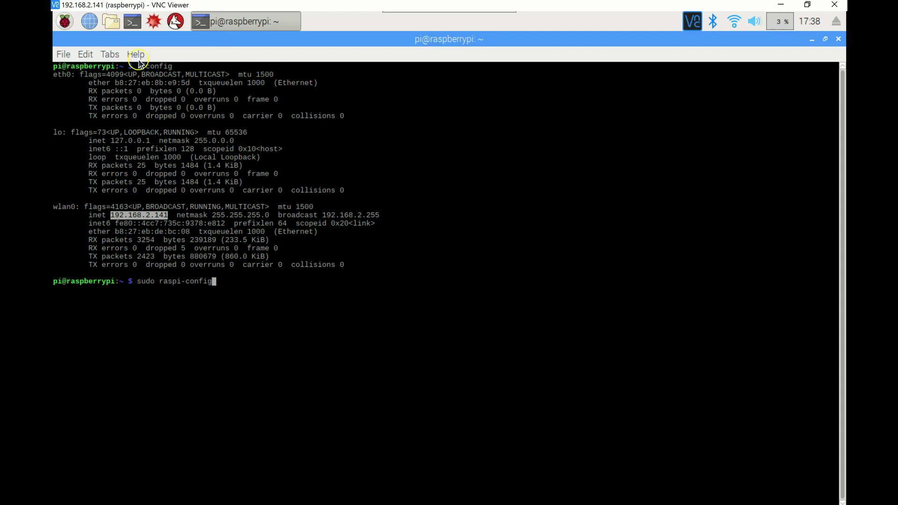
Step: Highlight the ifconfig line, wlan0 address and command, then run sudo raspi-config
left_click_drag(137, 66, 185, 67)
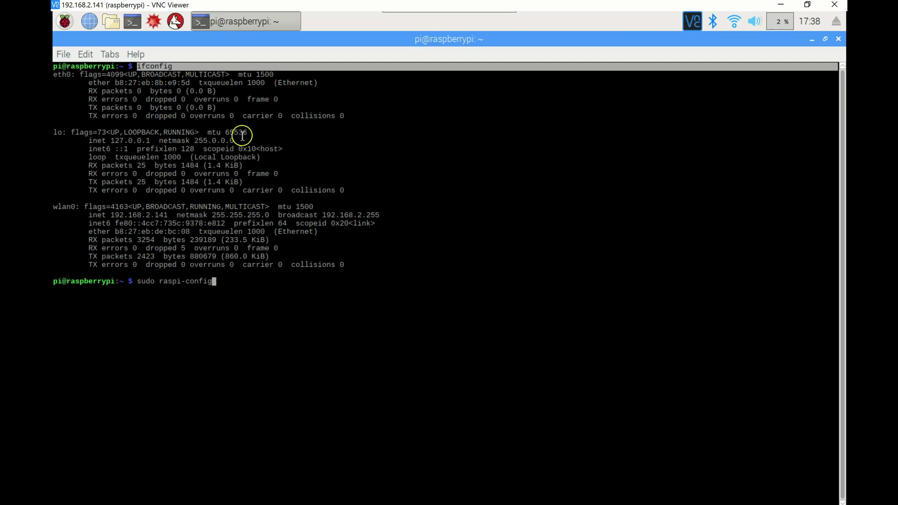
left_click_drag(111, 215, 176, 215)
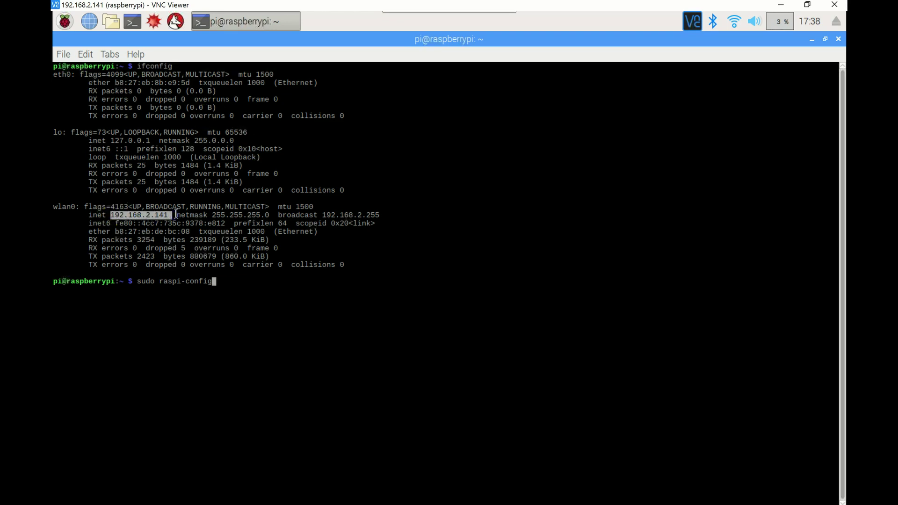
left_click_drag(137, 281, 222, 284)
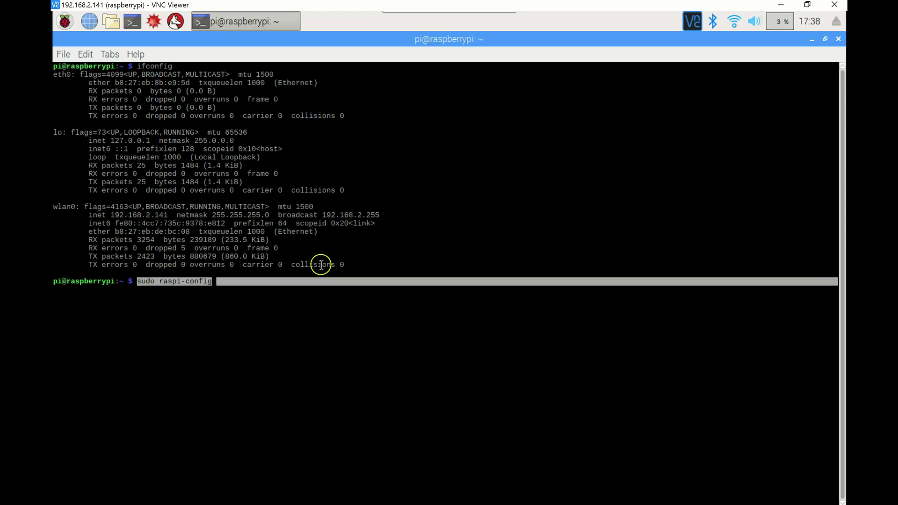
left_click(232, 283)
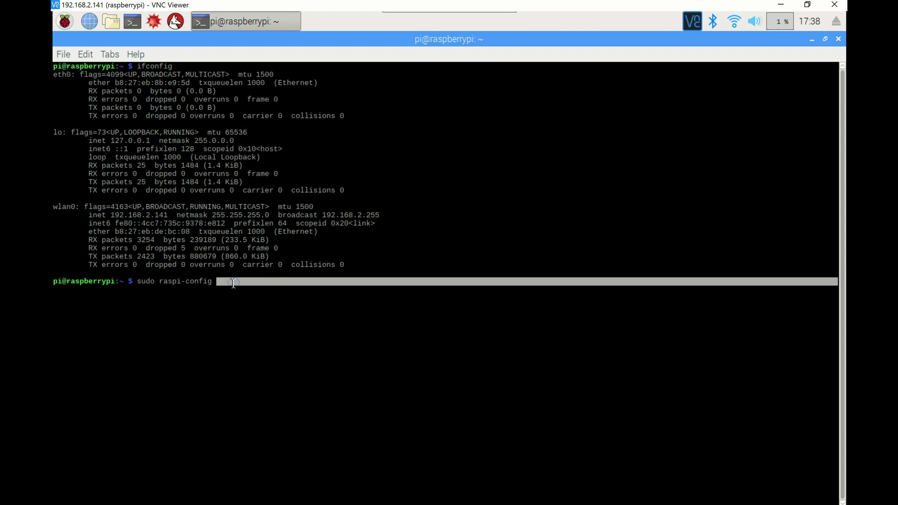
key("Return")
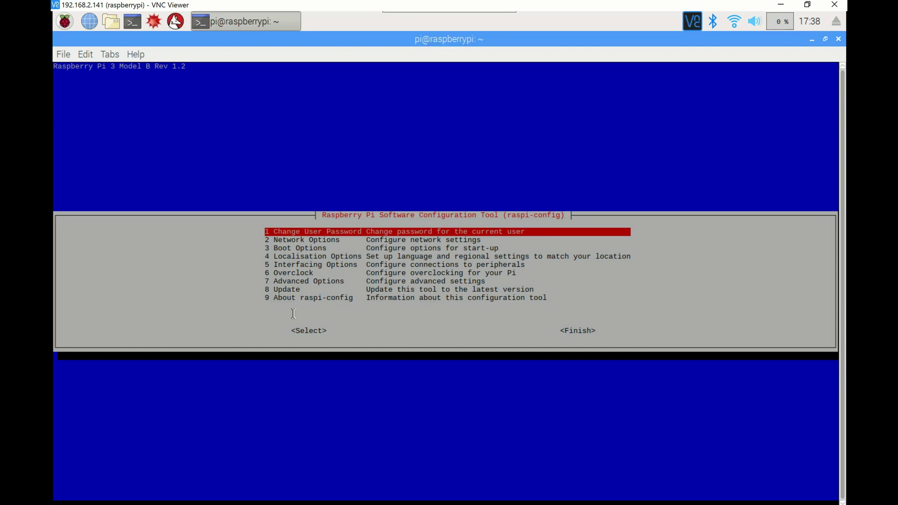
Step: Open raspi-config's 7 Advanced Options list and move focus to the <Back> button
triple_click(310, 282)
left_click(309, 282)
key("Down")
key("Down")
key("Down")
key("Down")
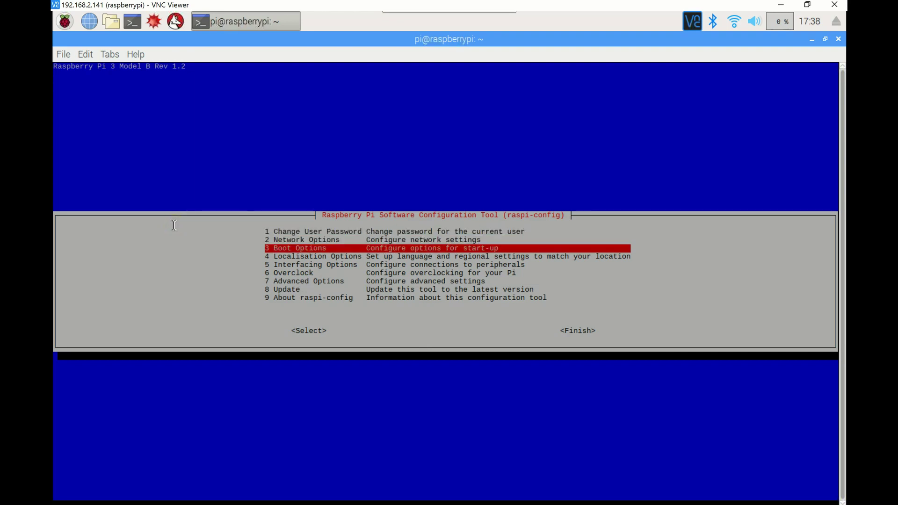
key("Down")
key("Down")
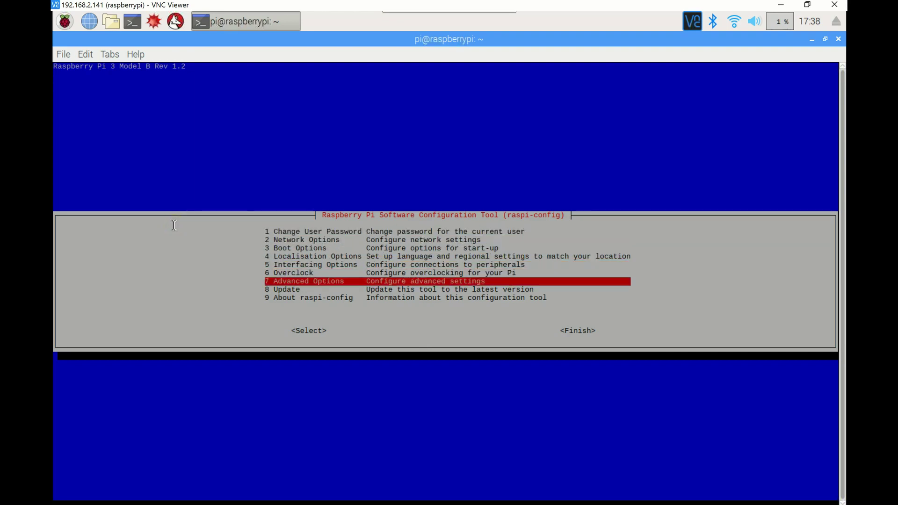
key("Return")
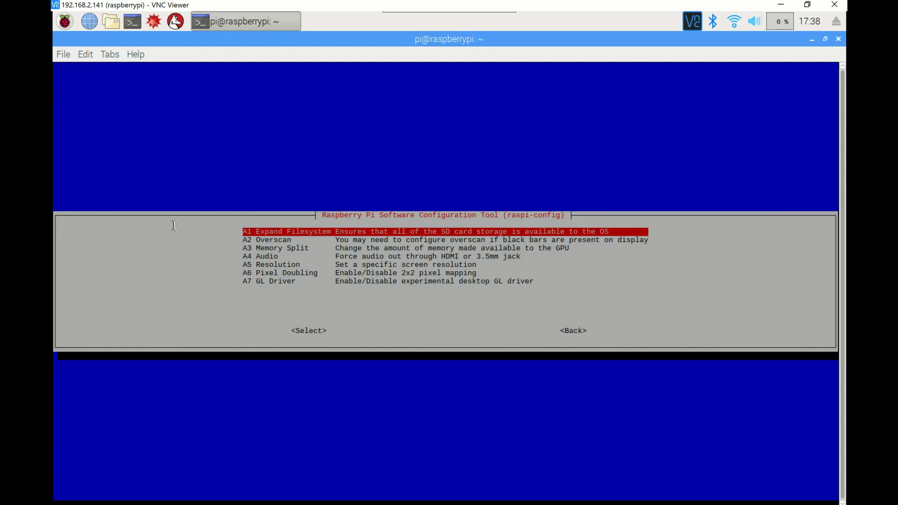
key("Down")
key("Down")
key("Down")
key("Down")
key("Down")
key("Down")
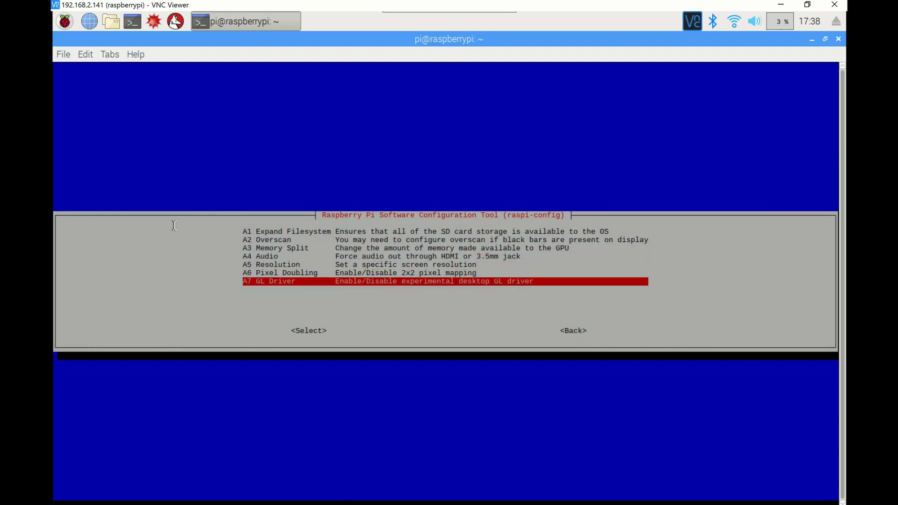
key("Tab")
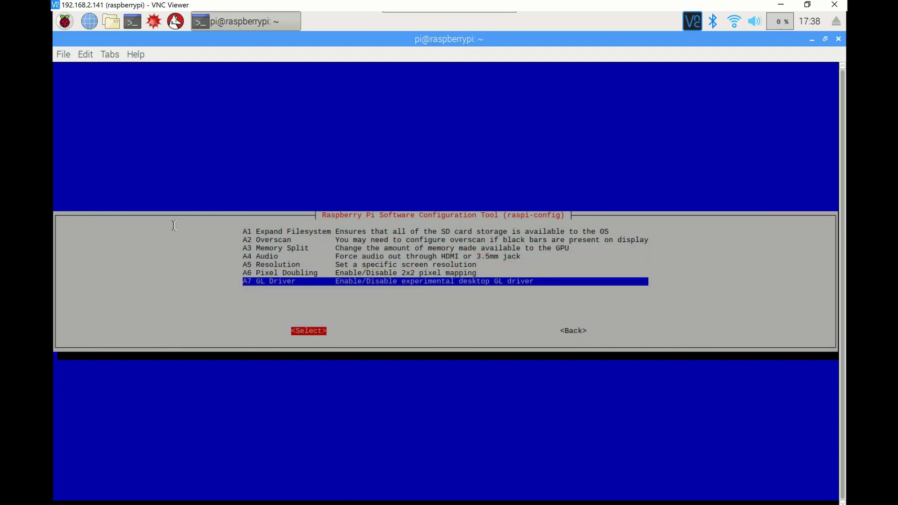
key("Right")
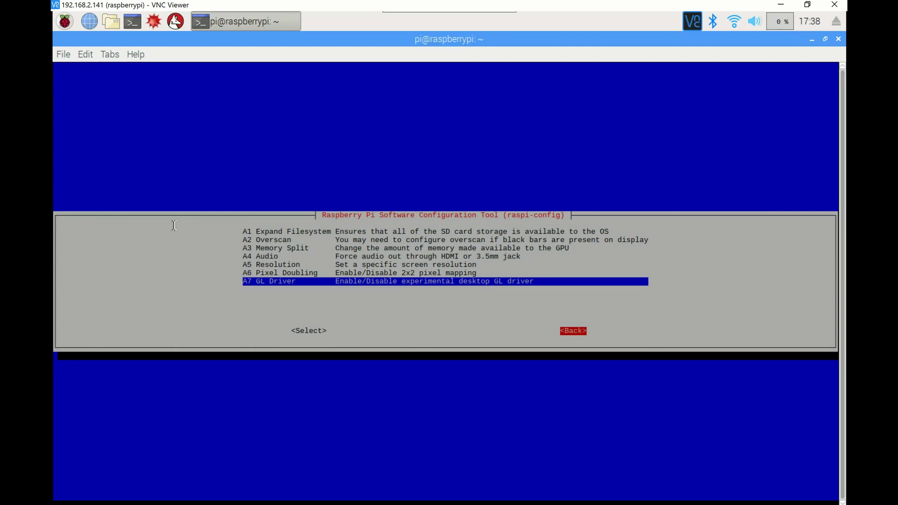
Step: Return to the main menu and select P3 VNC under Interfacing Options
key("Return")
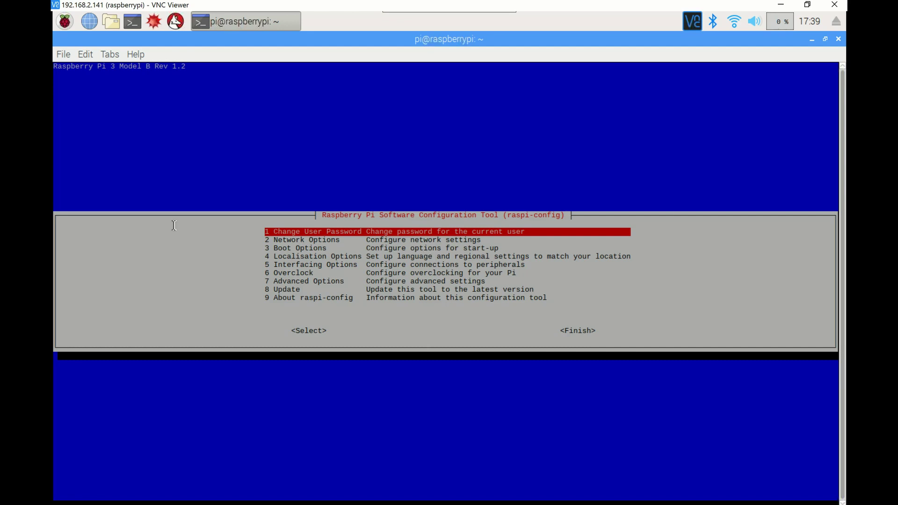
key("Down")
key("Down")
key("Down")
key("Down")
key("Down")
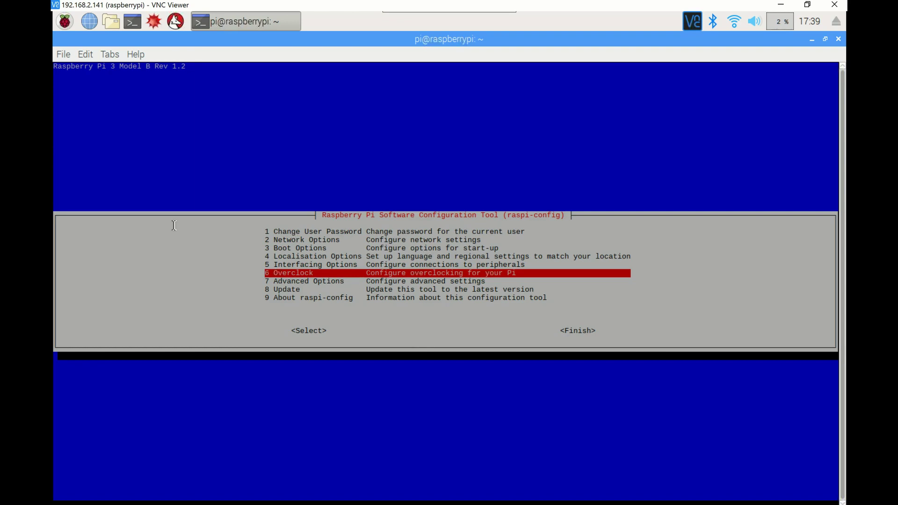
key("Up")
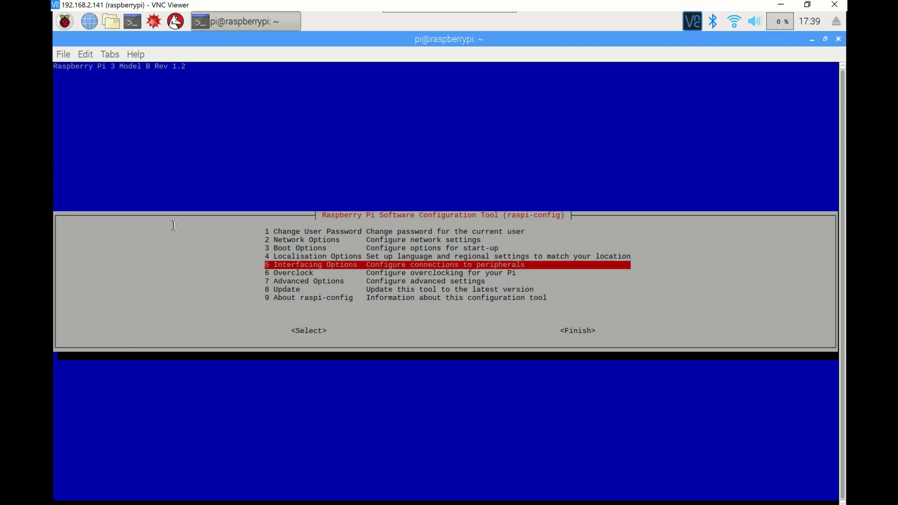
key("Return")
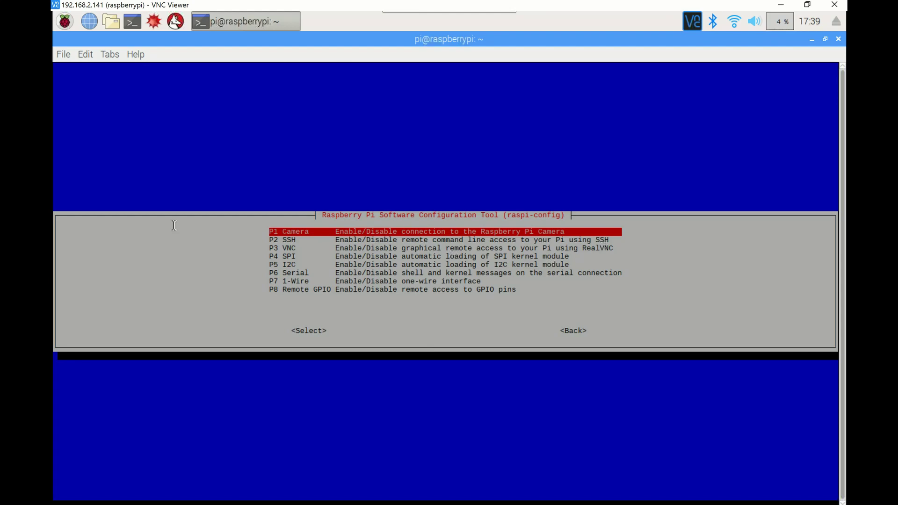
key("Down")
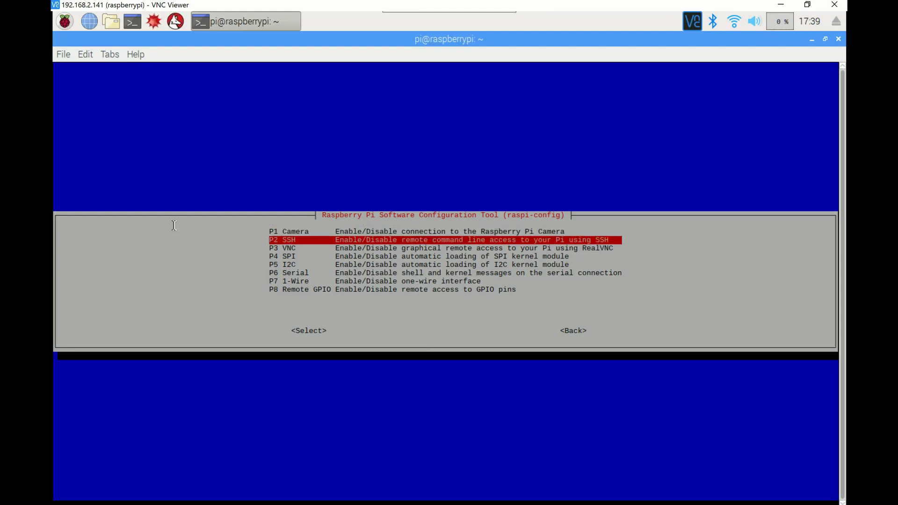
key("Down")
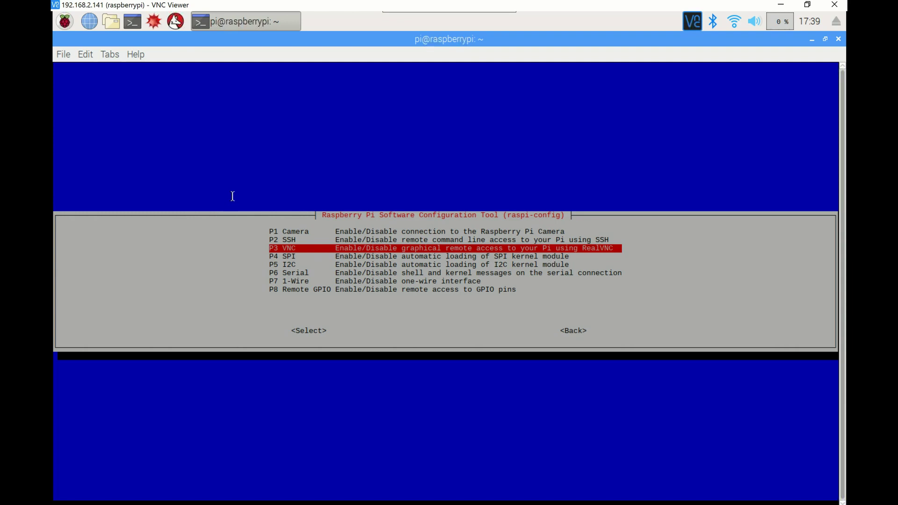
key("Return")
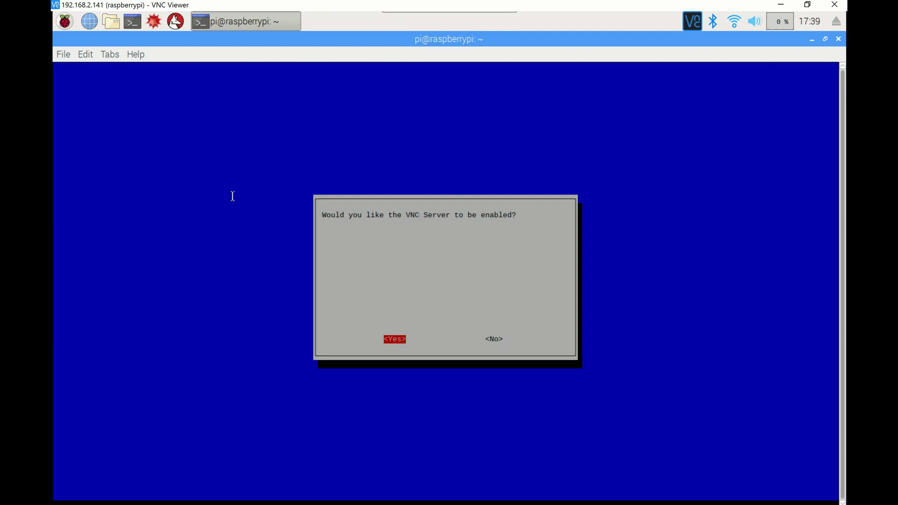
Step: Enable the VNC Server, acknowledge the confirmation, and finish raspi-config
key("Return")
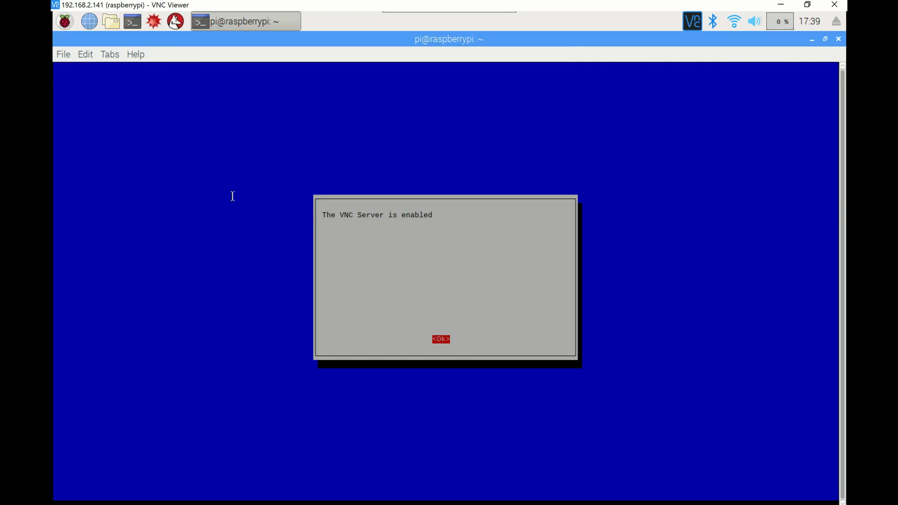
key("Return")
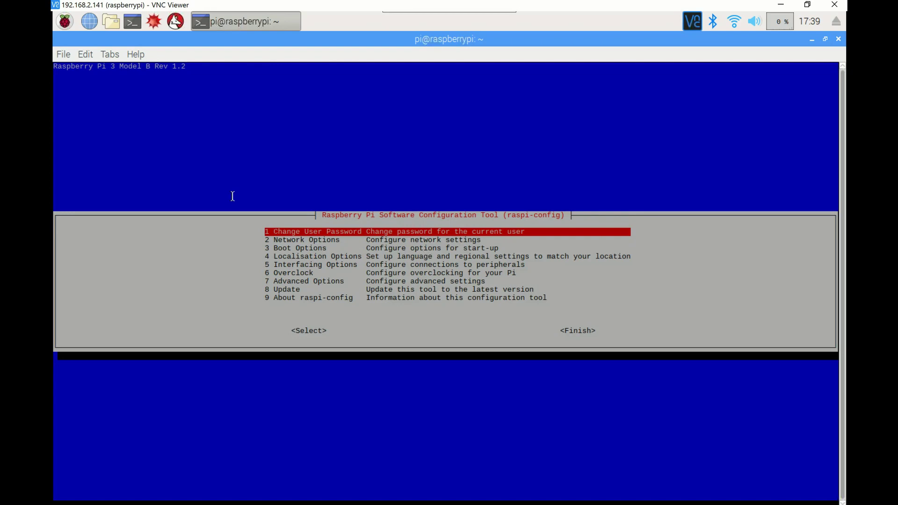
key("Tab")
key("Tab")
key("Return")
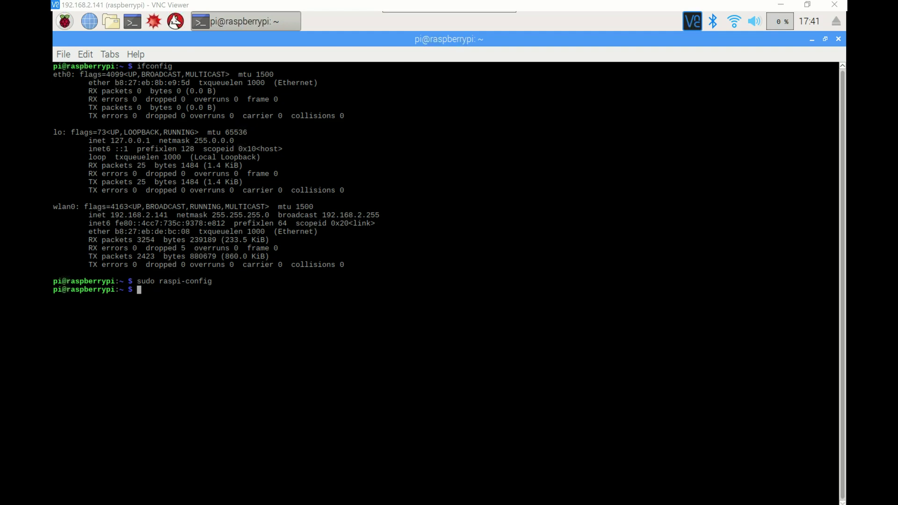
Step: Run sudo reboot in the Pi's terminal to restart the Raspberry Pi
left_click(151, 290)
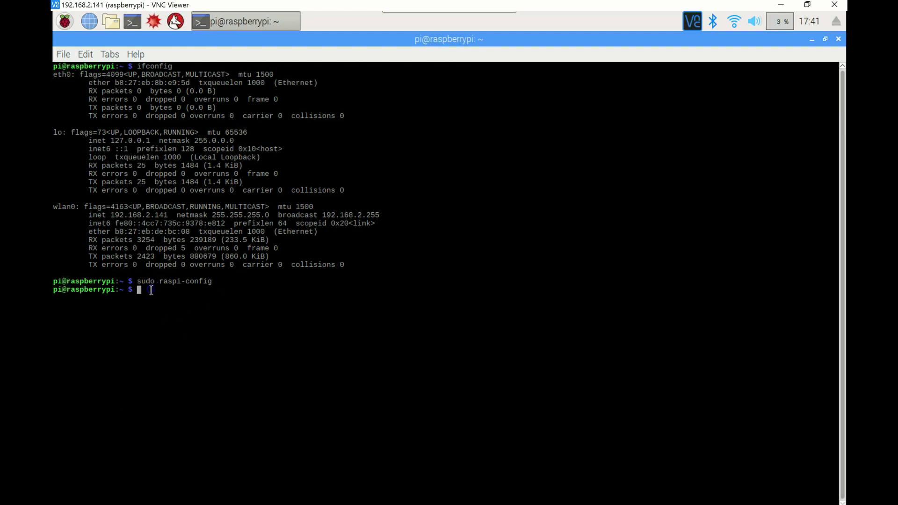
type("sudo reboot")
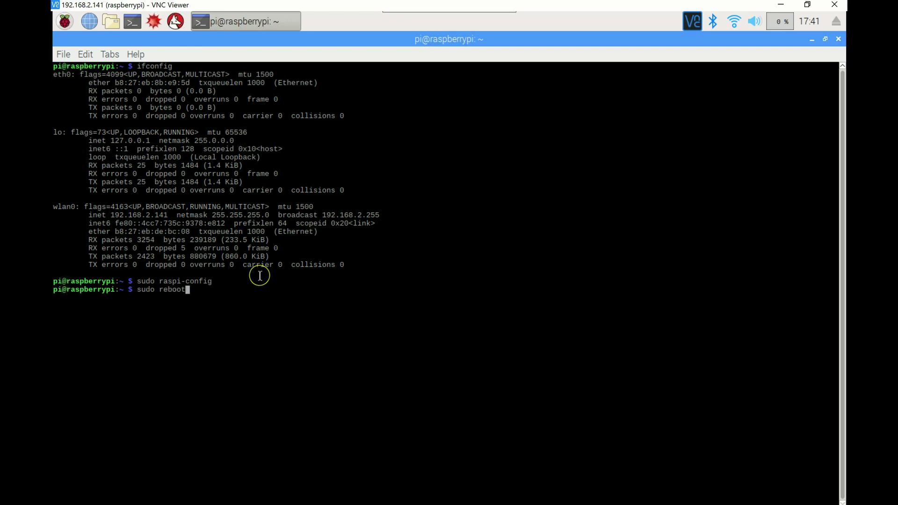
key("Return")
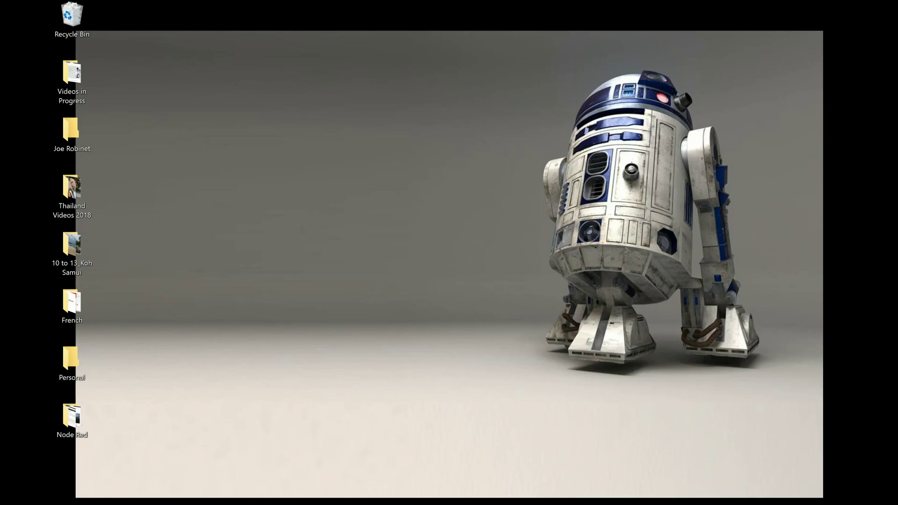
Step: Pin VNC Viewer from the Start menu's RealVNC folder to the Explore tiles, then launch it from the tile
key("super")
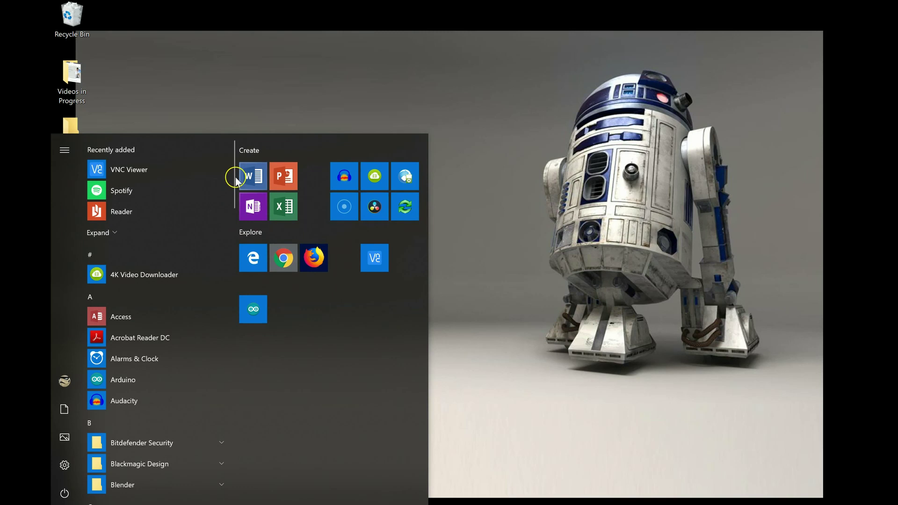
mouse_move(233, 171)
left_mouse_down()
mouse_move(232, 161)
mouse_move(235, 453)
mouse_move(237, 395)
left_mouse_up()
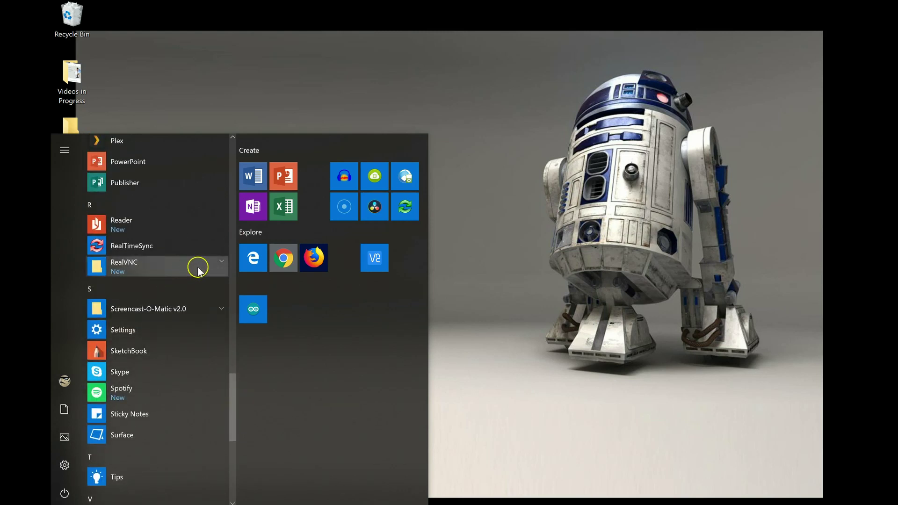
left_click(198, 271)
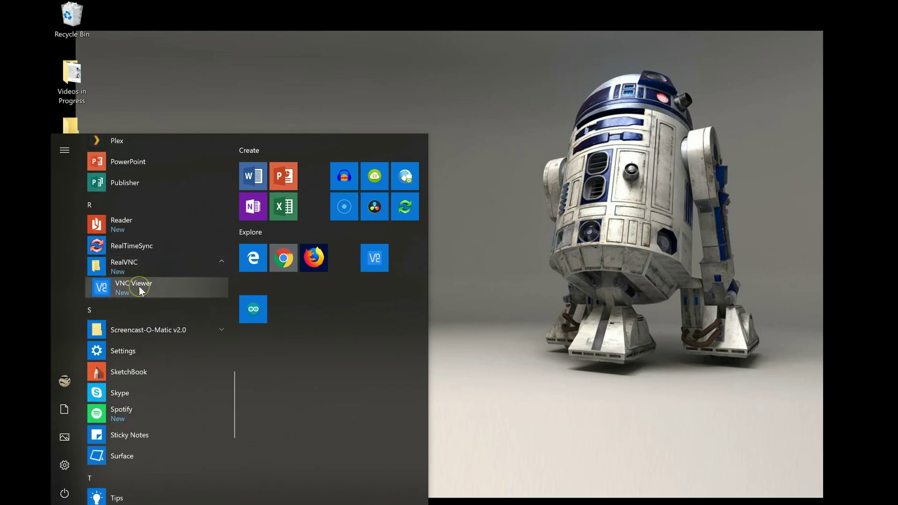
left_click_drag(139, 286, 368, 259)
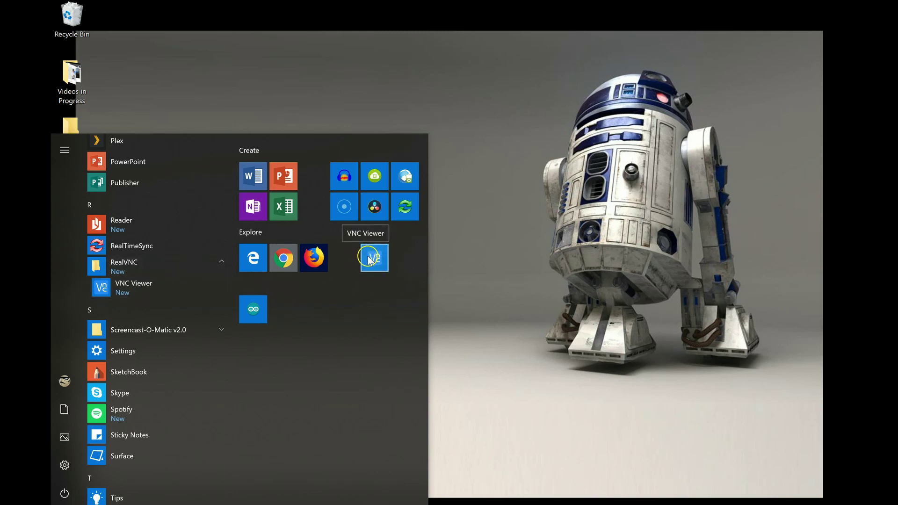
left_click(374, 259)
left_click(374, 259)
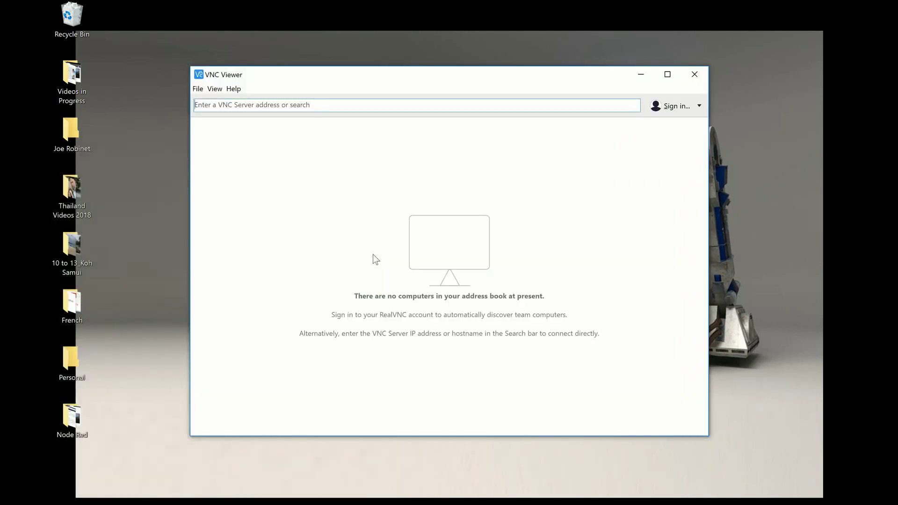
Step: Connect VNC Viewer to the server address 192.168.2.141
left_click(253, 104)
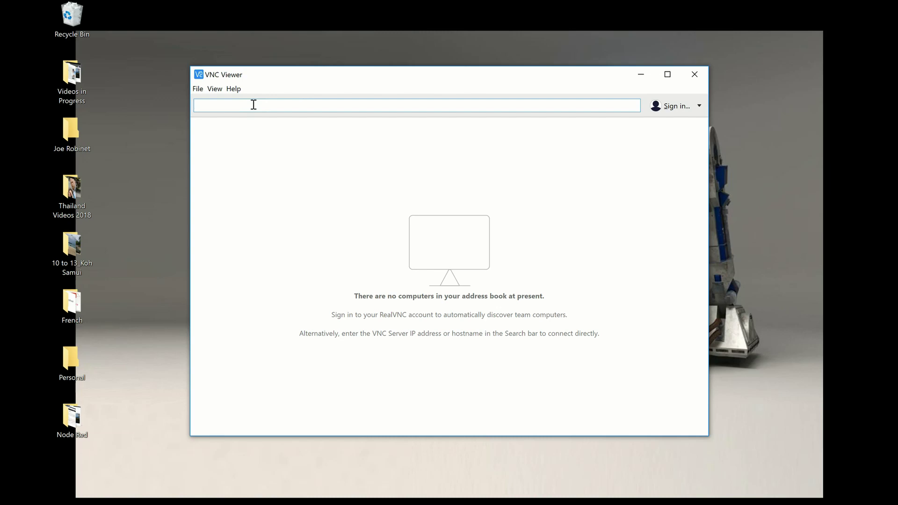
type("192")
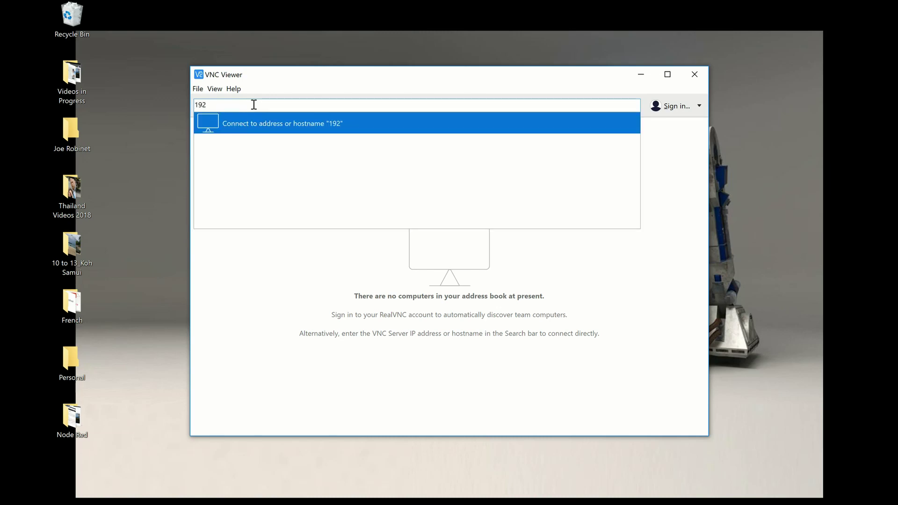
type(".1689")
key("BackSpace")
type(".2.141")
key("Return")
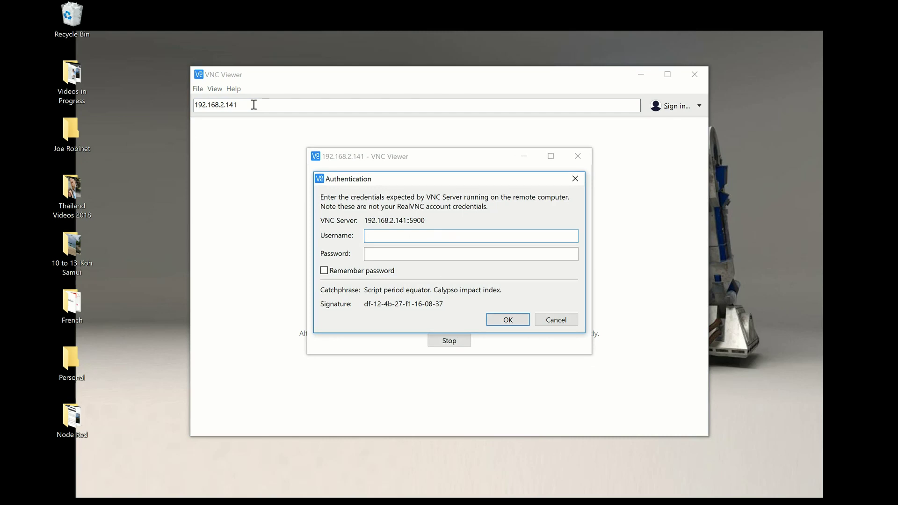
Step: Enter the Pi's login username and password and submit them
type("pi")
left_click(367, 253)
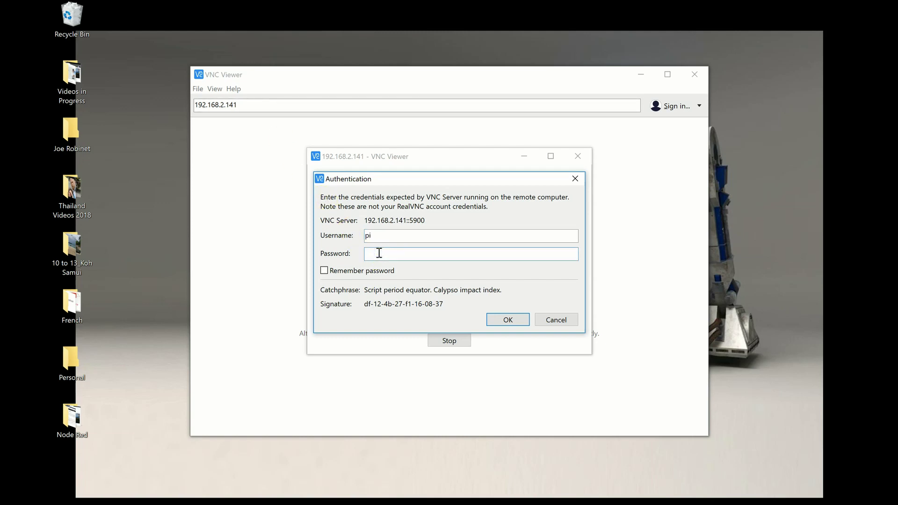
type("••••")
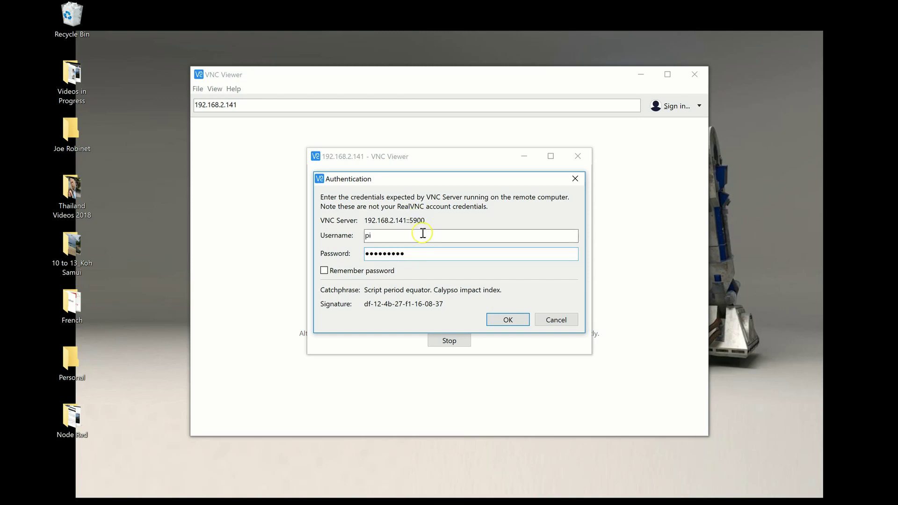
left_click(517, 322)
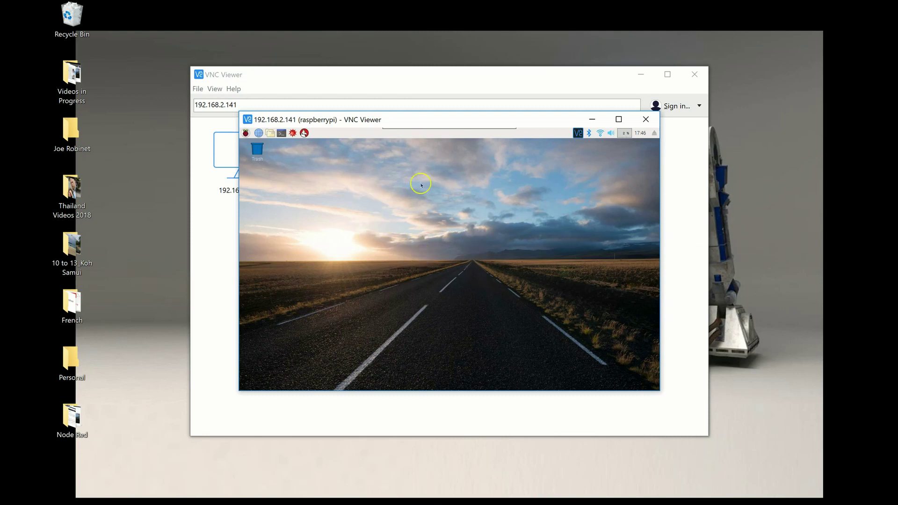
Step: Maximize the remote Pi desktop window and open the raspberry applications menu
left_click(618, 119)
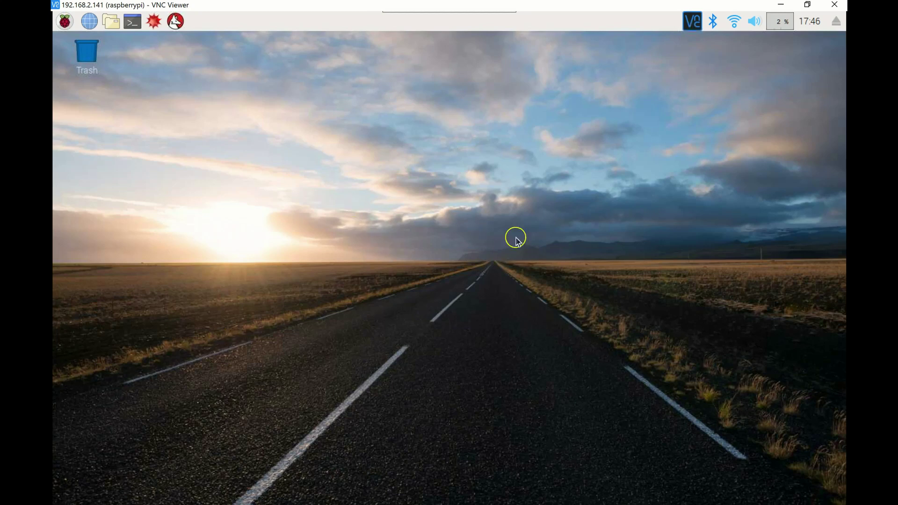
left_click(67, 22)
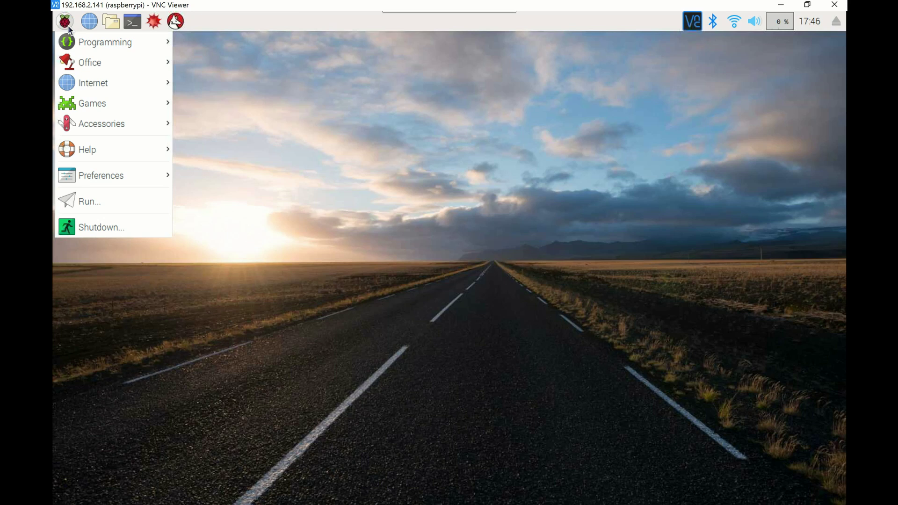
Step: Browse the Pi's menu, viewing the Internet submenu before dismissing it
left_click(333, 264)
left_click(136, 85)
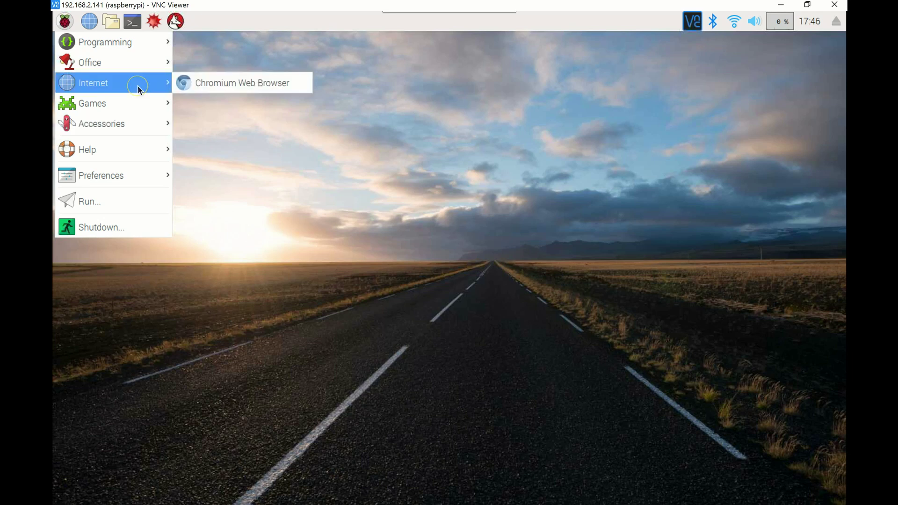
left_click(378, 207)
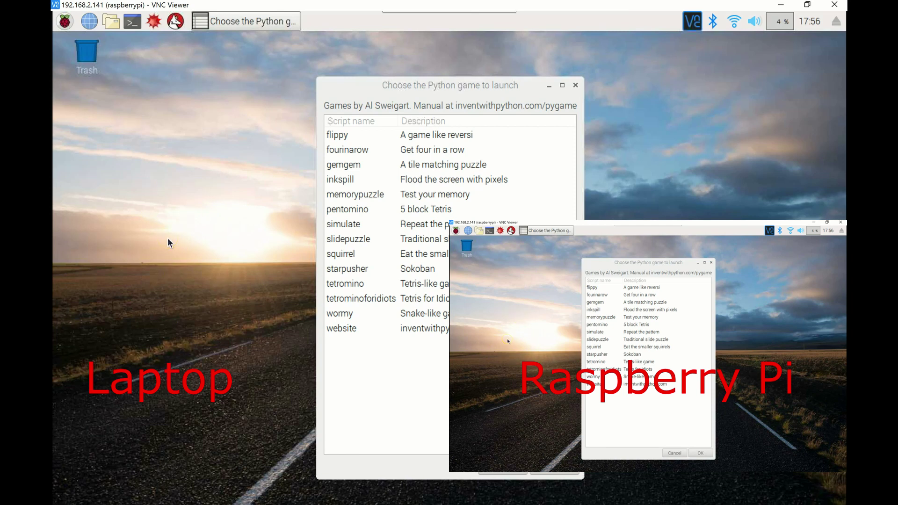
Step: Launch Python Games from the Pi's Games menu, keep the audio output, and start pentomino
left_click(174, 117)
left_click(68, 20)
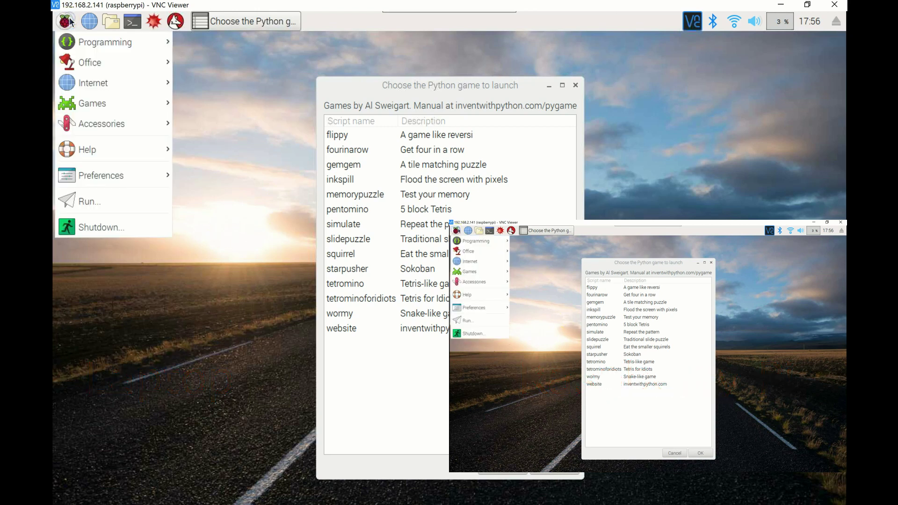
mouse_move(117, 103)
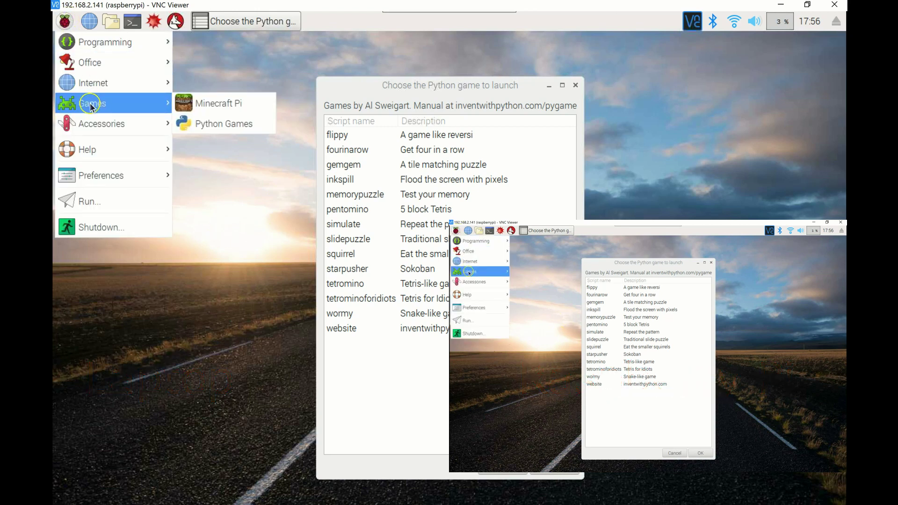
left_click(211, 123)
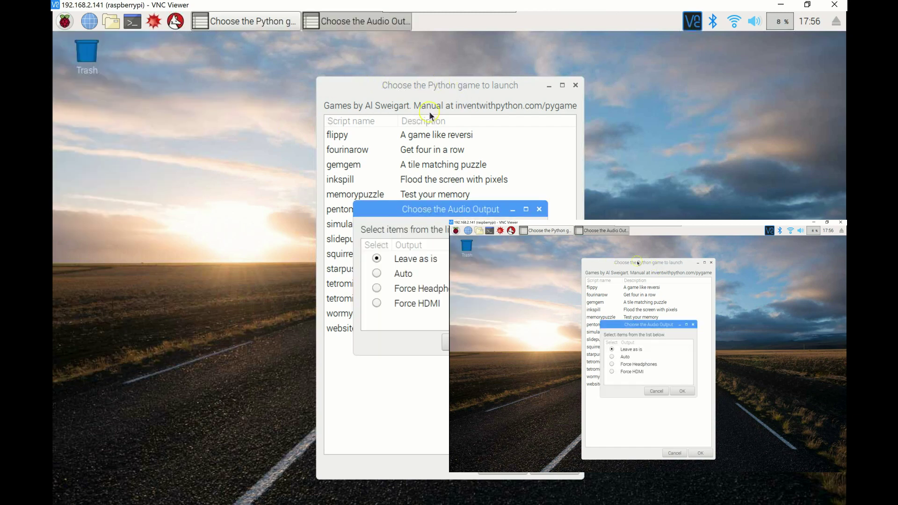
key("Return")
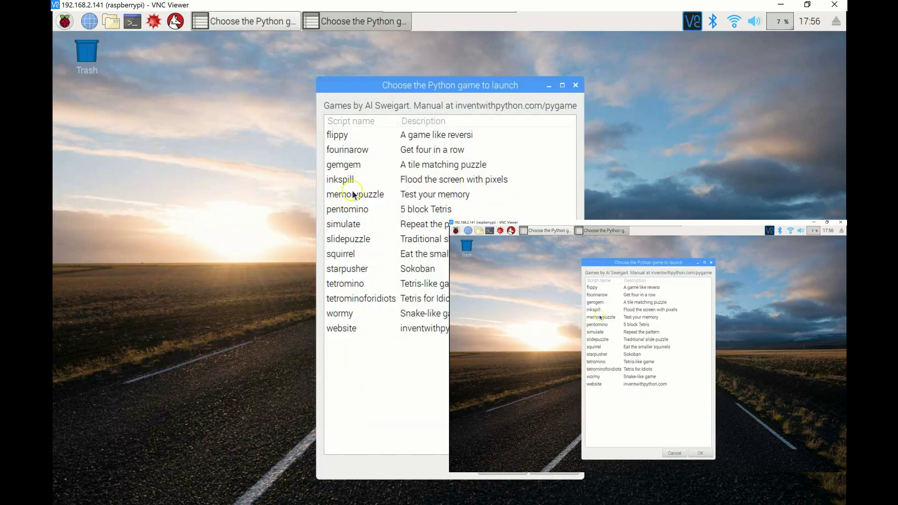
double_click(346, 210)
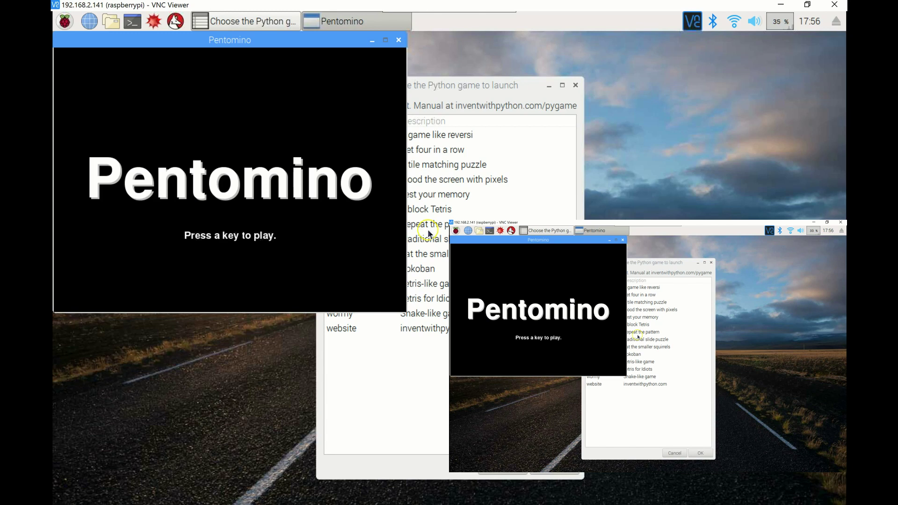
Step: Start a new Pentomino game and steer the first green, blue and yellow pieces into place
key("space")
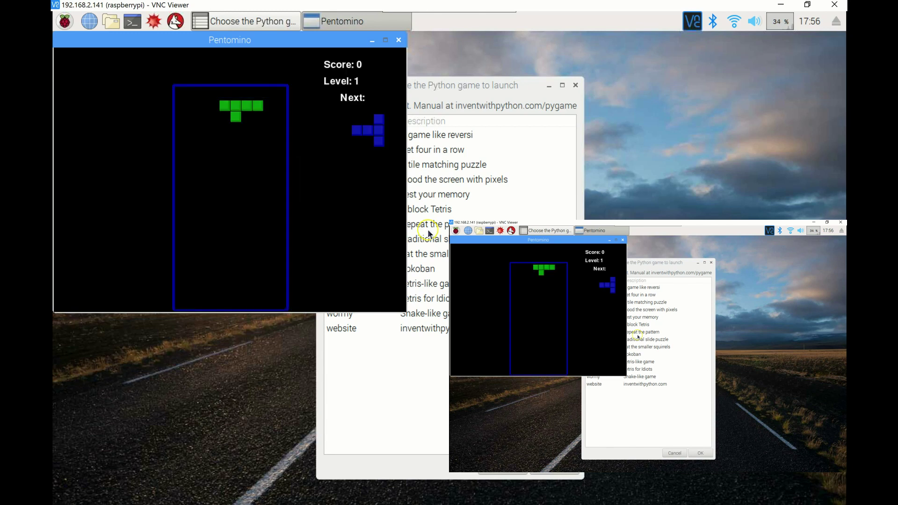
key("Up")
key("Up")
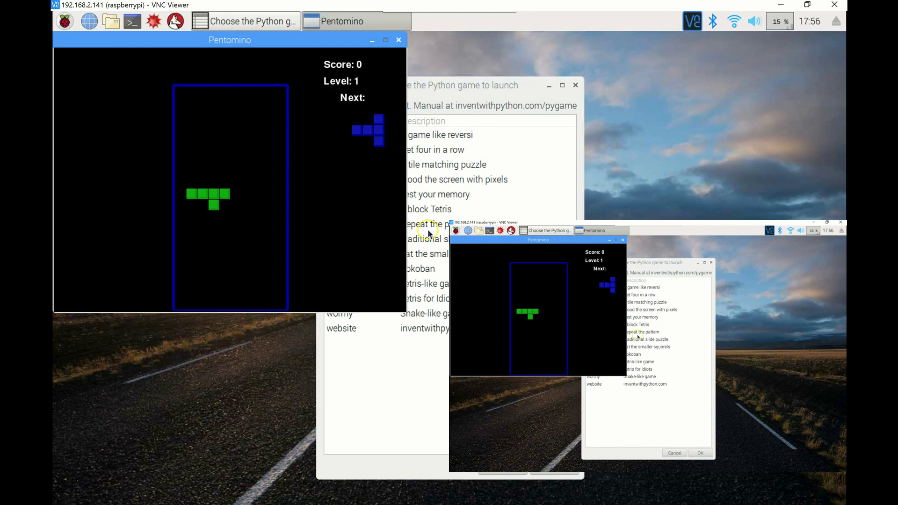
key("Up")
key("Left")
key("Left")
key("Left")
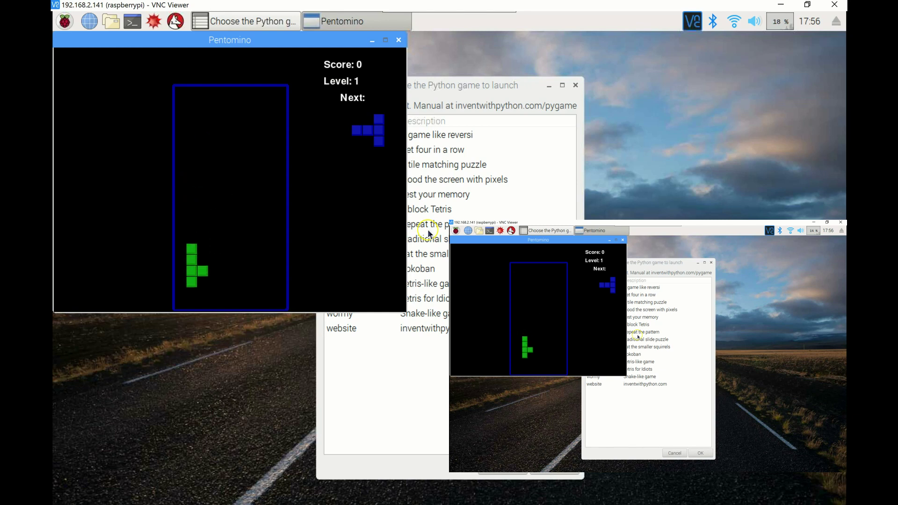
key("Left")
key("Left")
key("Left")
key("Left")
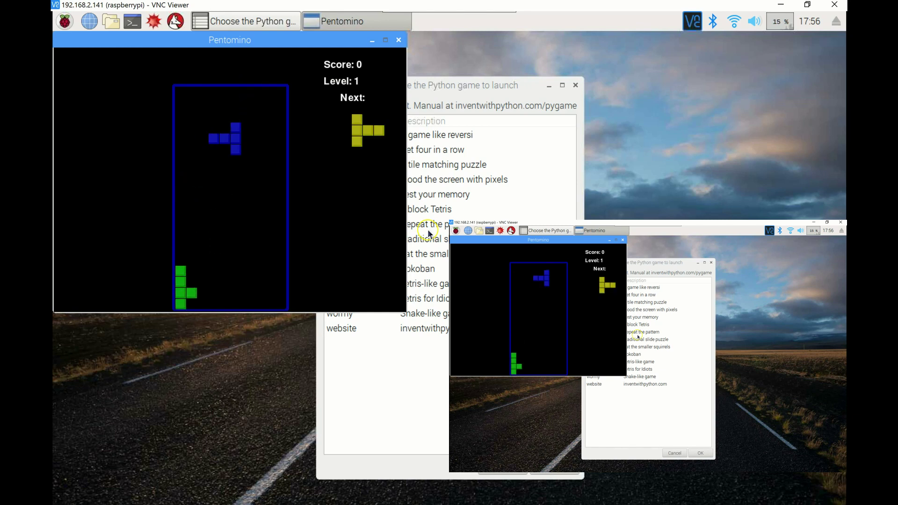
key("Right")
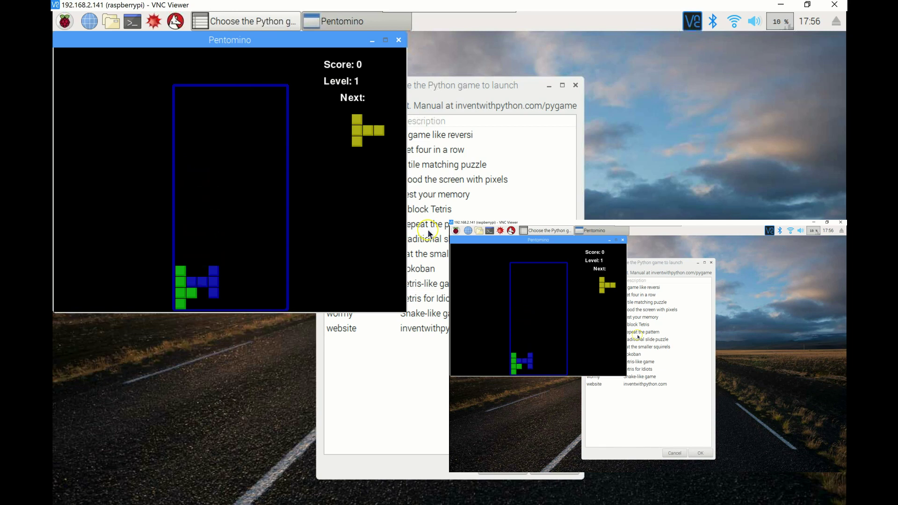
key("Right")
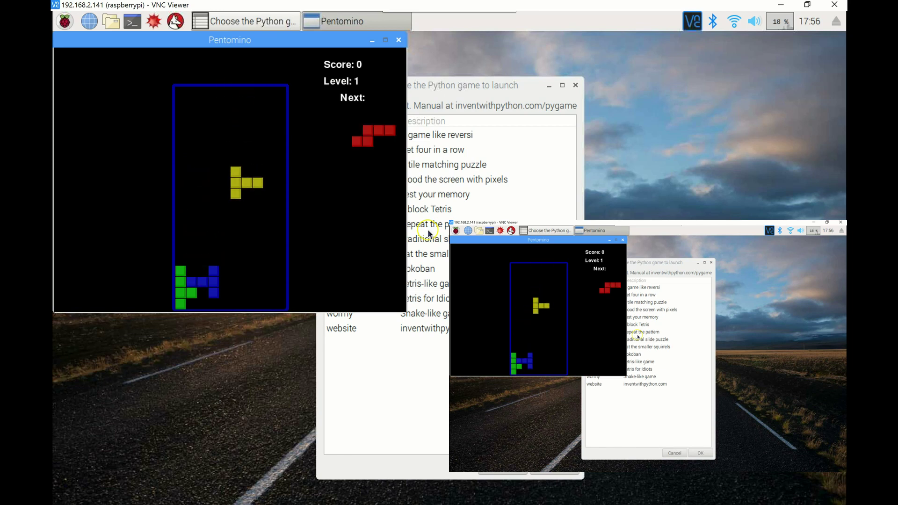
key("Right")
key("Right")
key("Left")
key("Left")
key("Left")
key("Left")
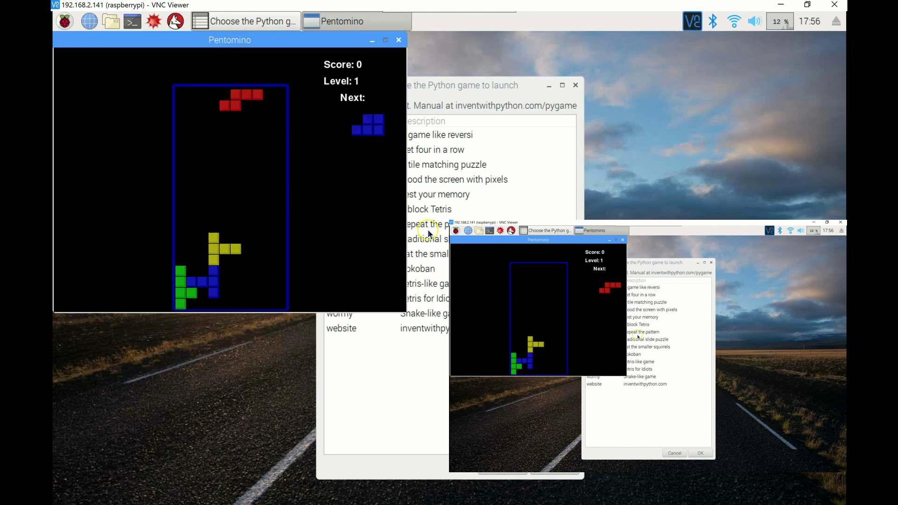
key("Right")
key("Right")
Step: Rotate and shift the red piece and two blue pieces onto the stack
key("Up")
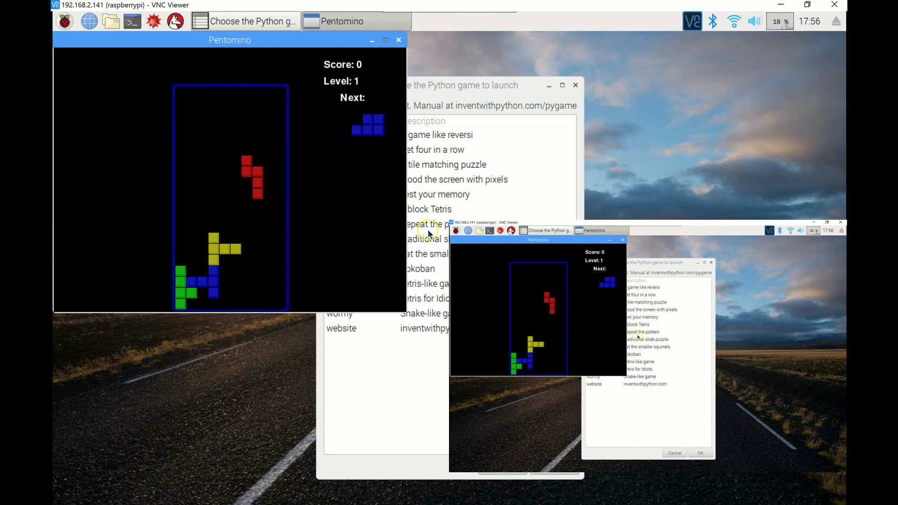
key("Right")
key("Right")
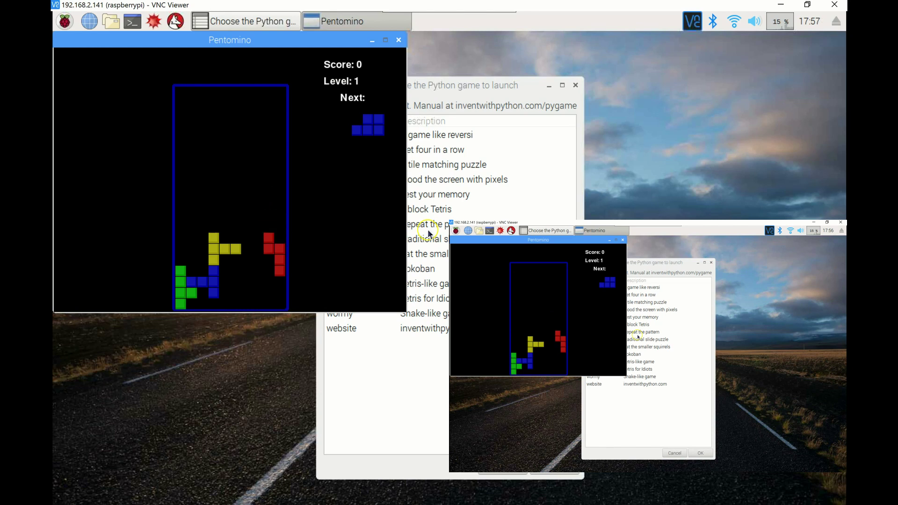
key("Up")
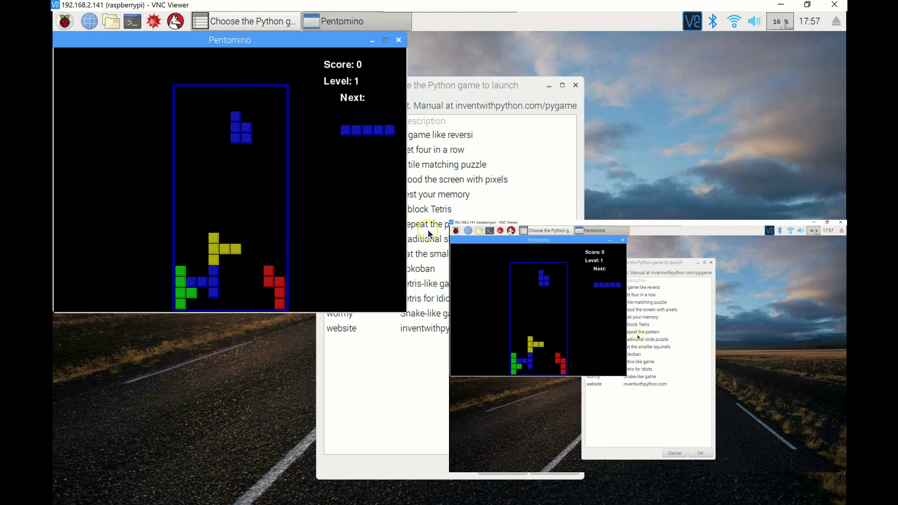
key("Right")
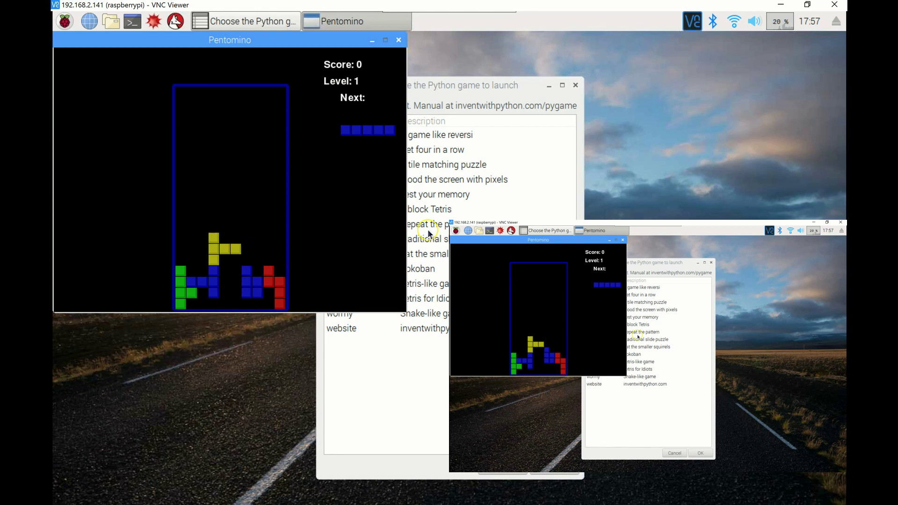
key("Up")
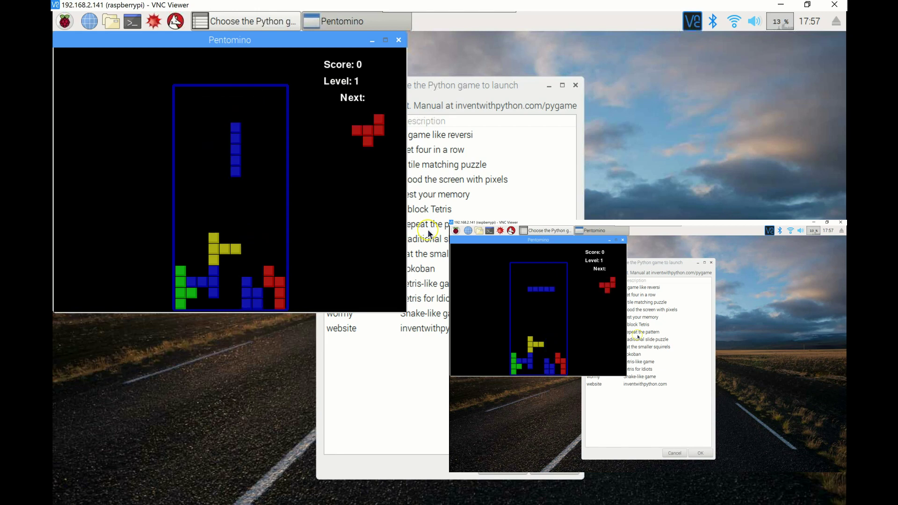
key("Left")
key("Left")
key("Left")
key("Left")
key("Right")
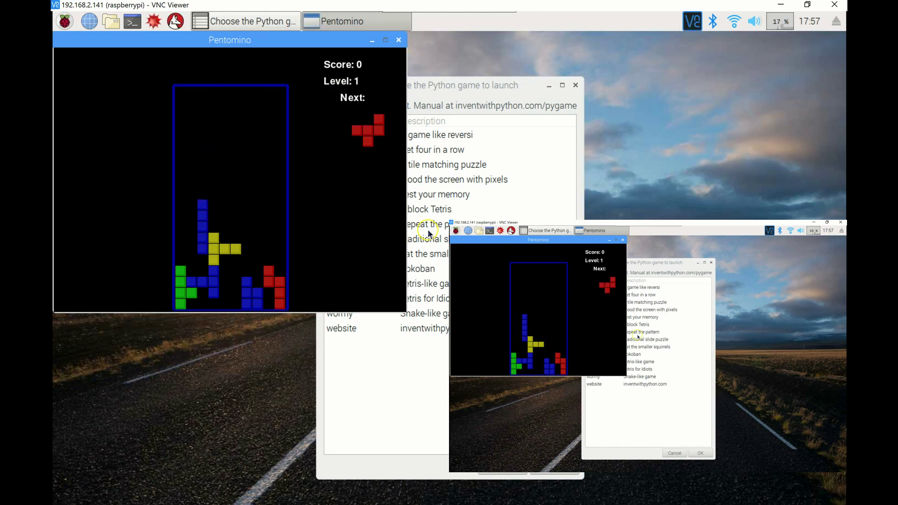
Step: Slide the next red and green pieces left and right into position in the well
key("Right")
key("Right")
key("Right")
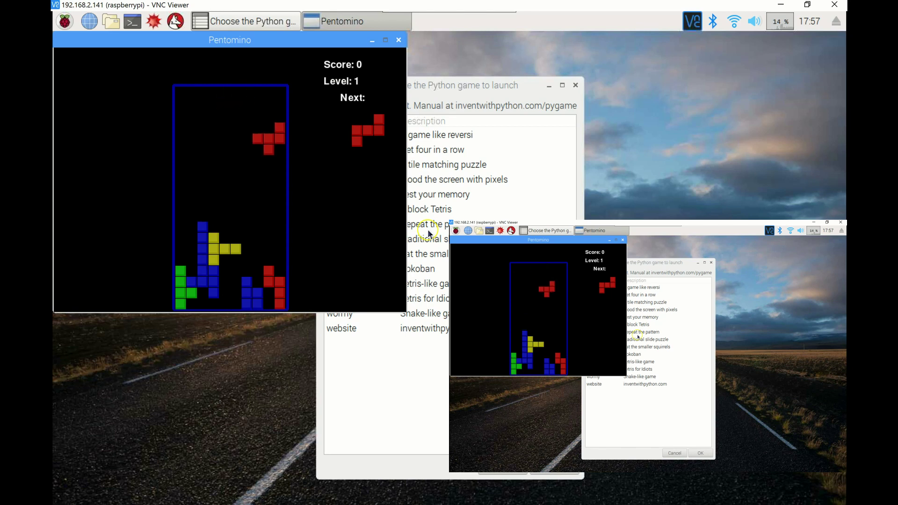
key("Left")
key("Left")
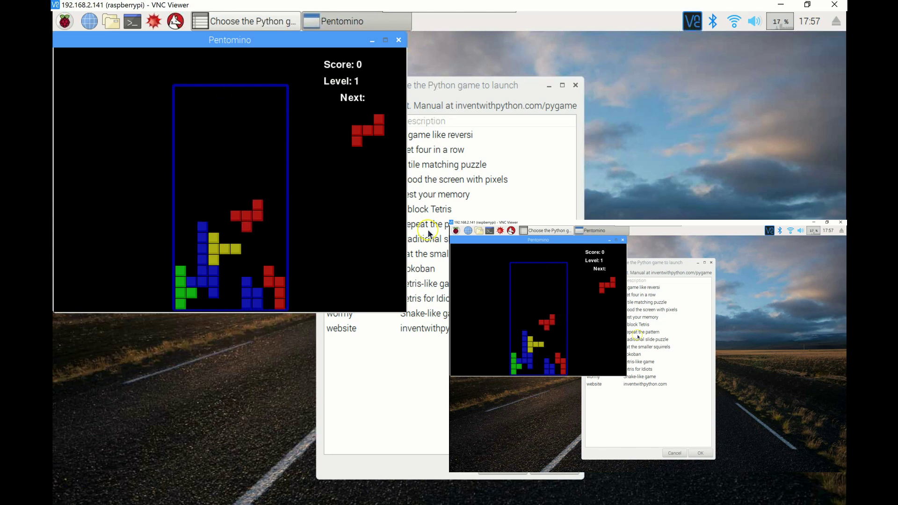
key("Right")
key("Right")
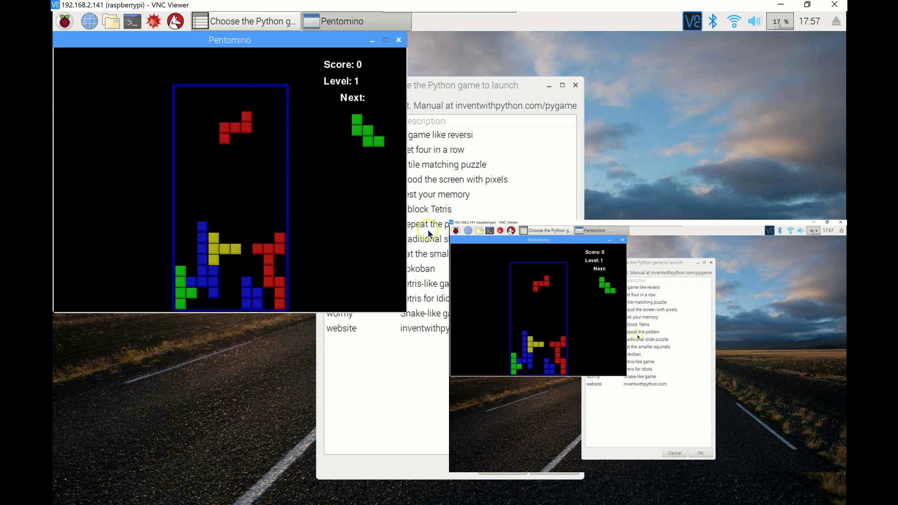
key("Left")
key("Left")
key("Left")
key("Left")
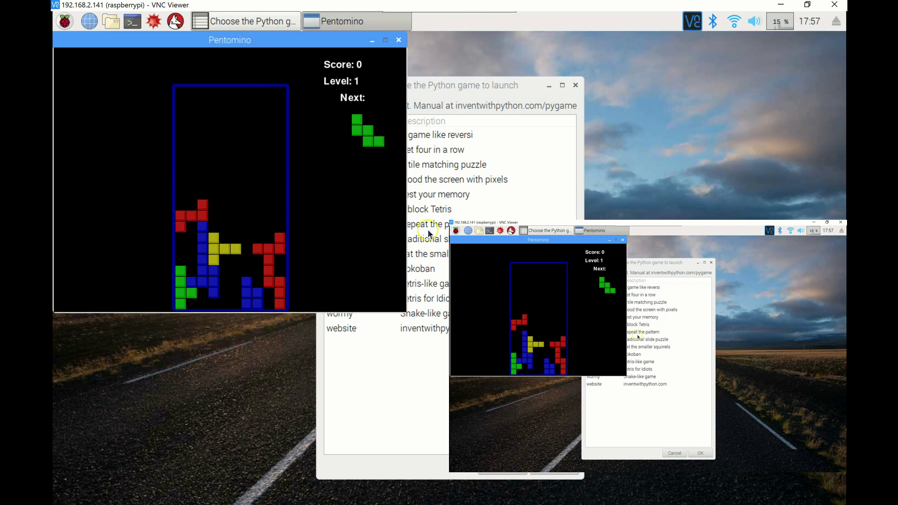
key("Left")
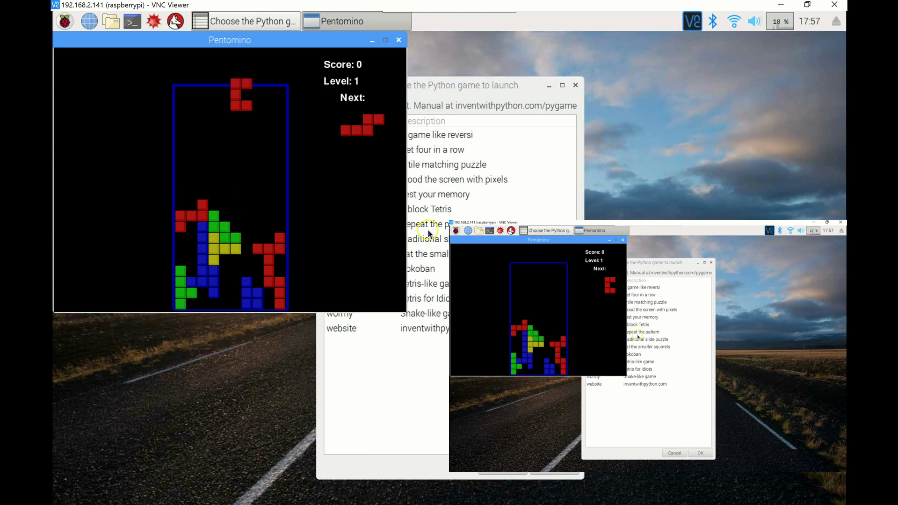
key("Right")
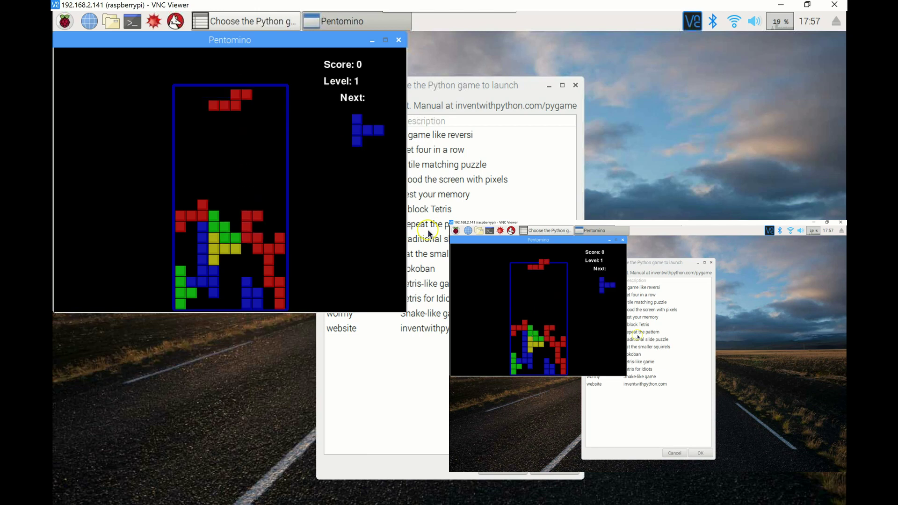
key("Right")
key("Right")
key("Right")
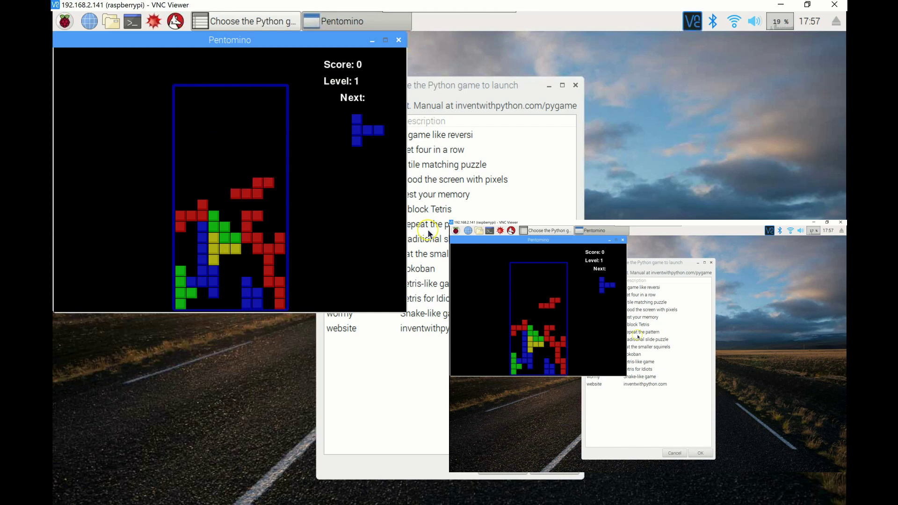
Step: Speed up the blue piece's drop and position the following yellow, green and blue pieces
key("Down")
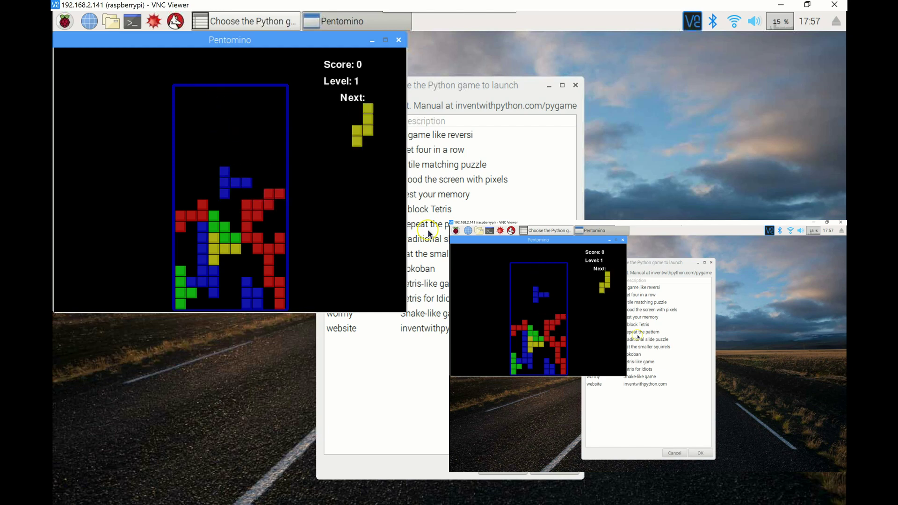
key("Left")
key("Left")
key("Left")
key("Left")
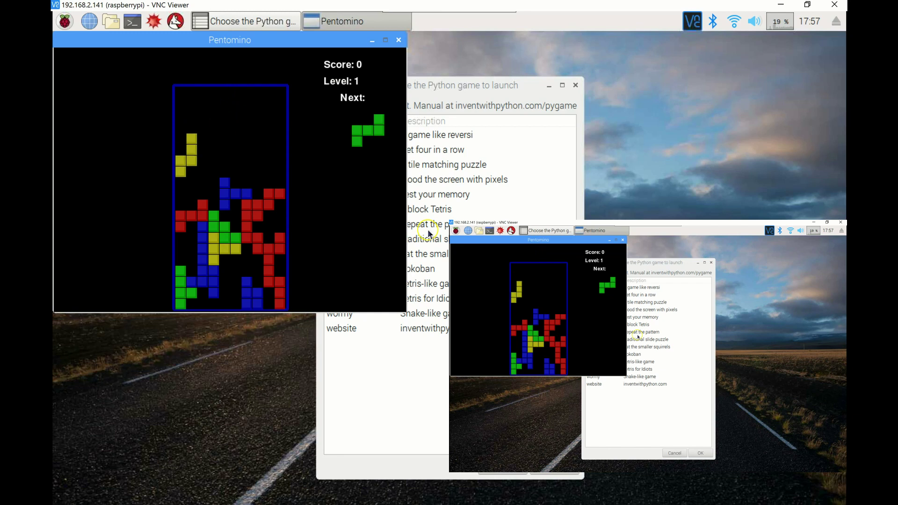
key("Right")
key("Right")
key("Right")
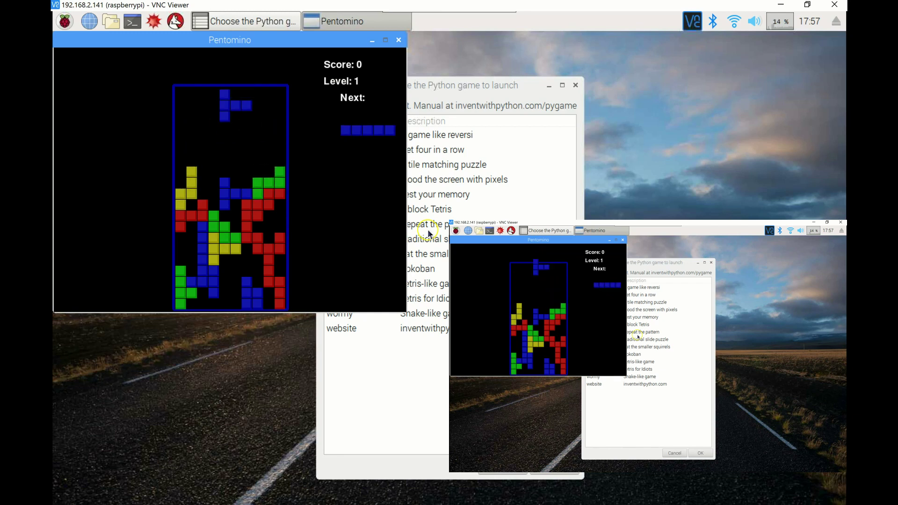
key("Left")
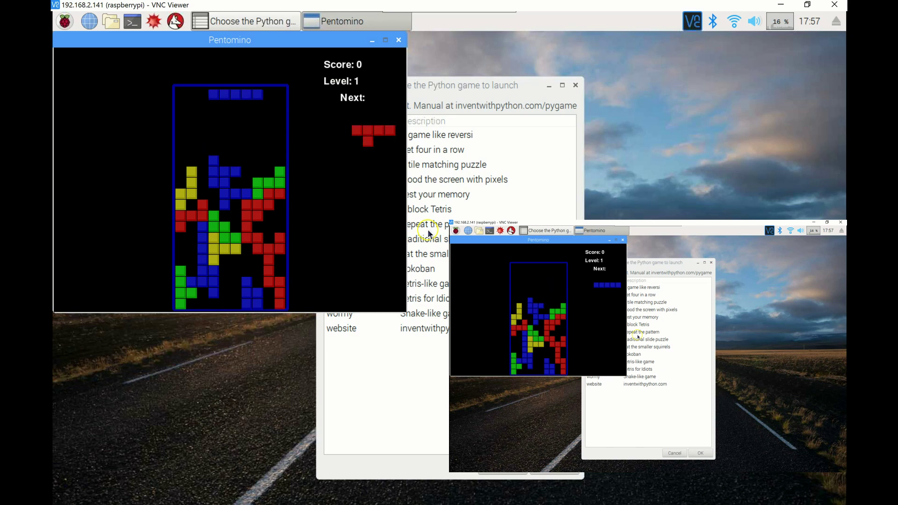
key("Right")
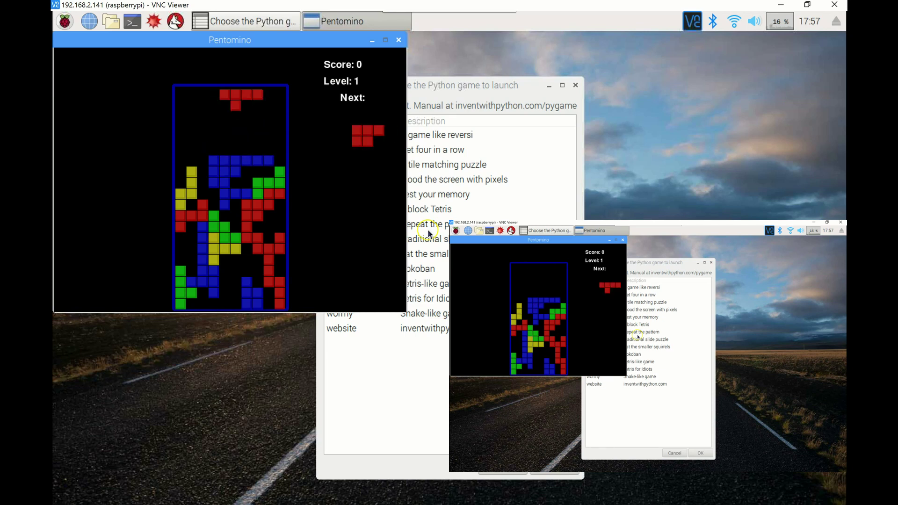